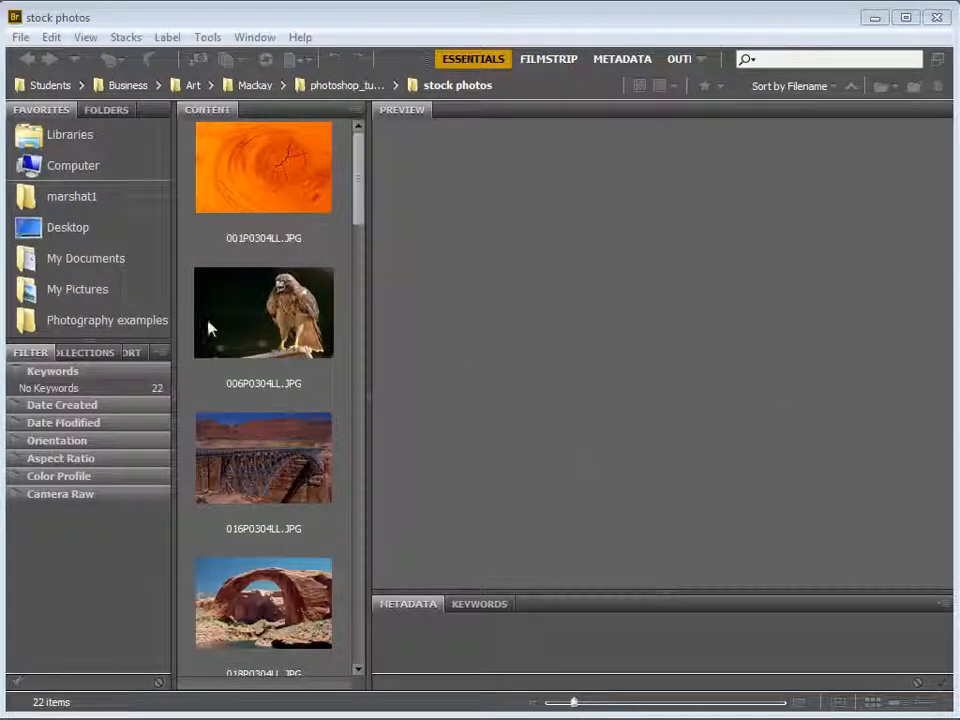
# Step: Find portrait.jpg near the end of the stock photos folder and open it in Photoshop
pyautogui.moveTo(358, 218); pyautogui.dragTo(376, 578)
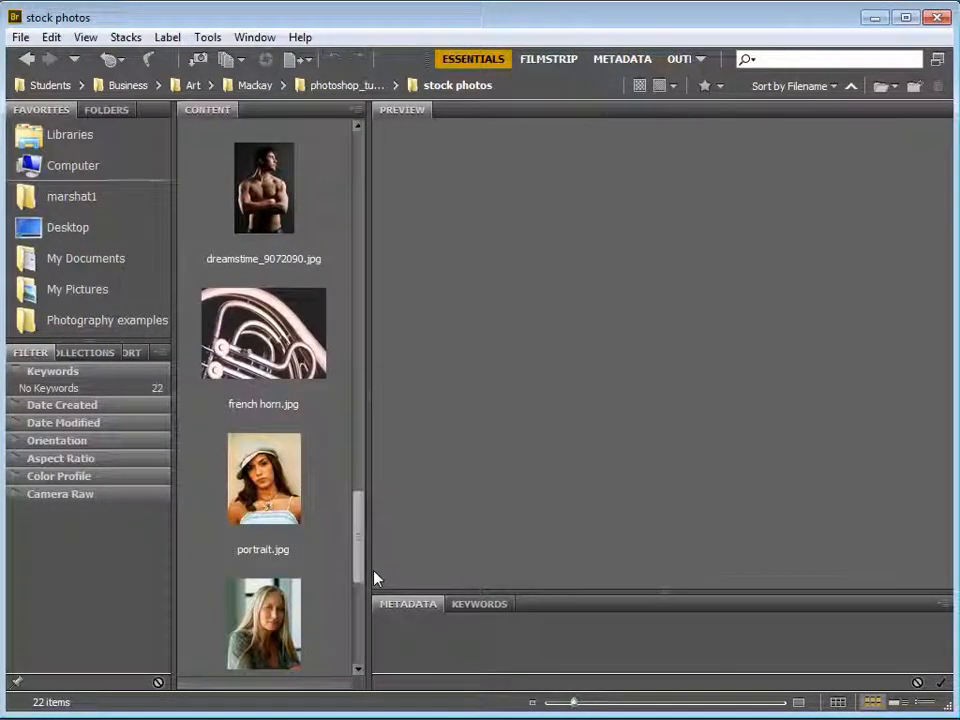
pyautogui.click(261, 512)
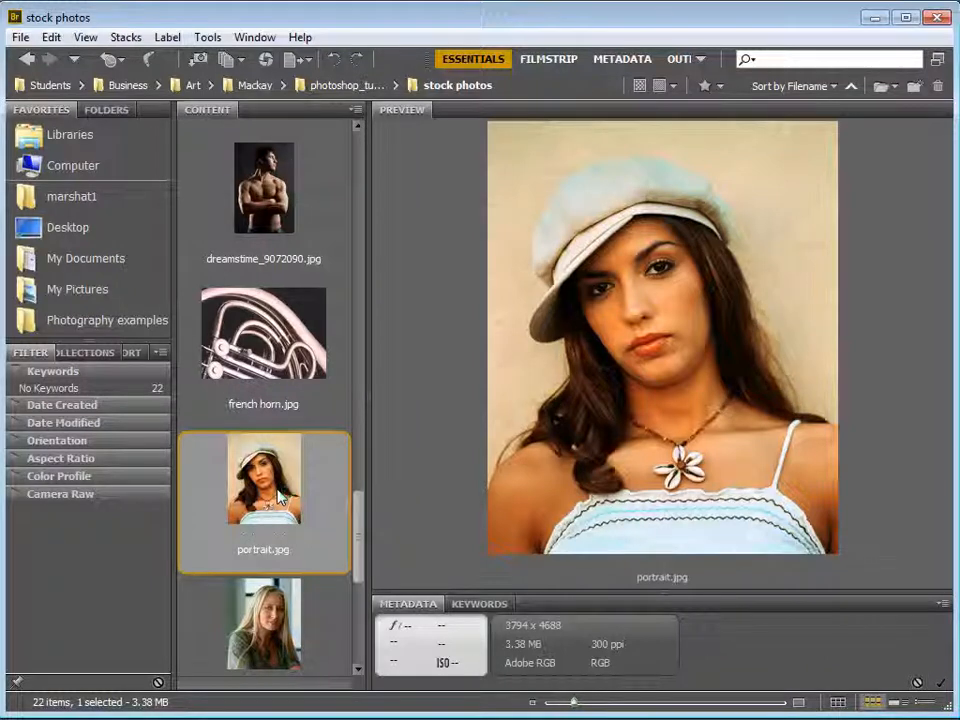
pyautogui.doubleClick(263, 485)
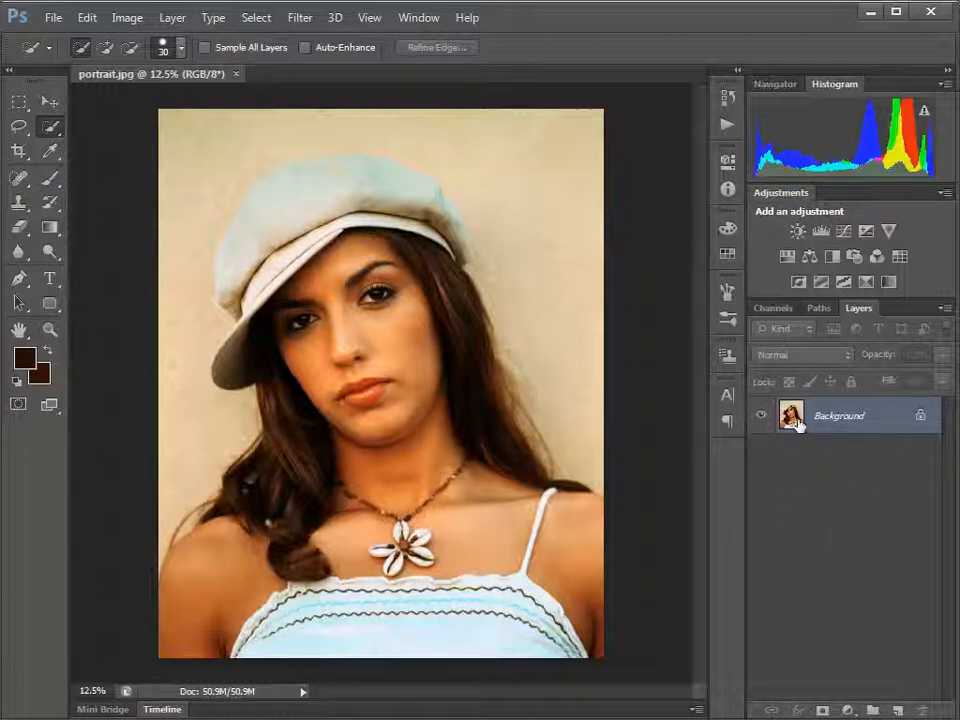
pyautogui.click(945, 308)
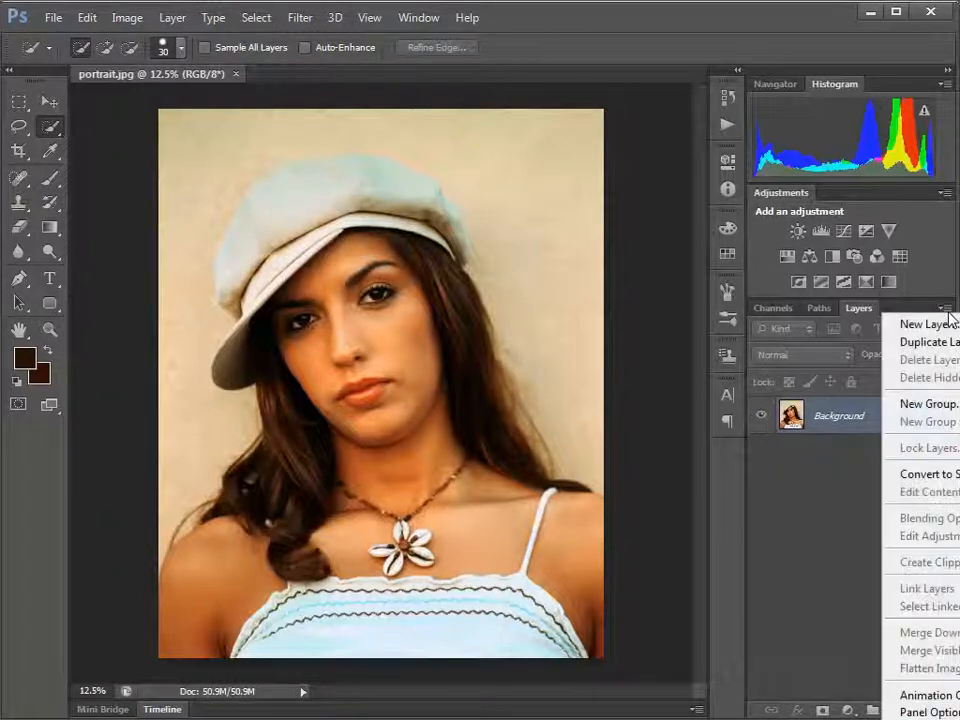
pyautogui.click(812, 483)
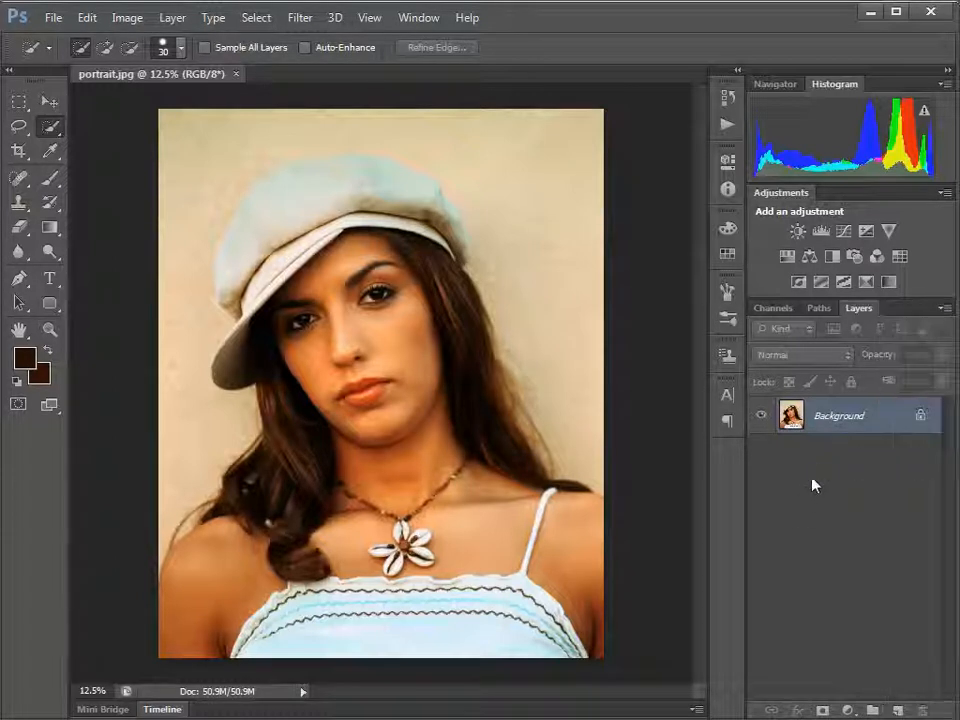
pyautogui.rightClick(816, 420)
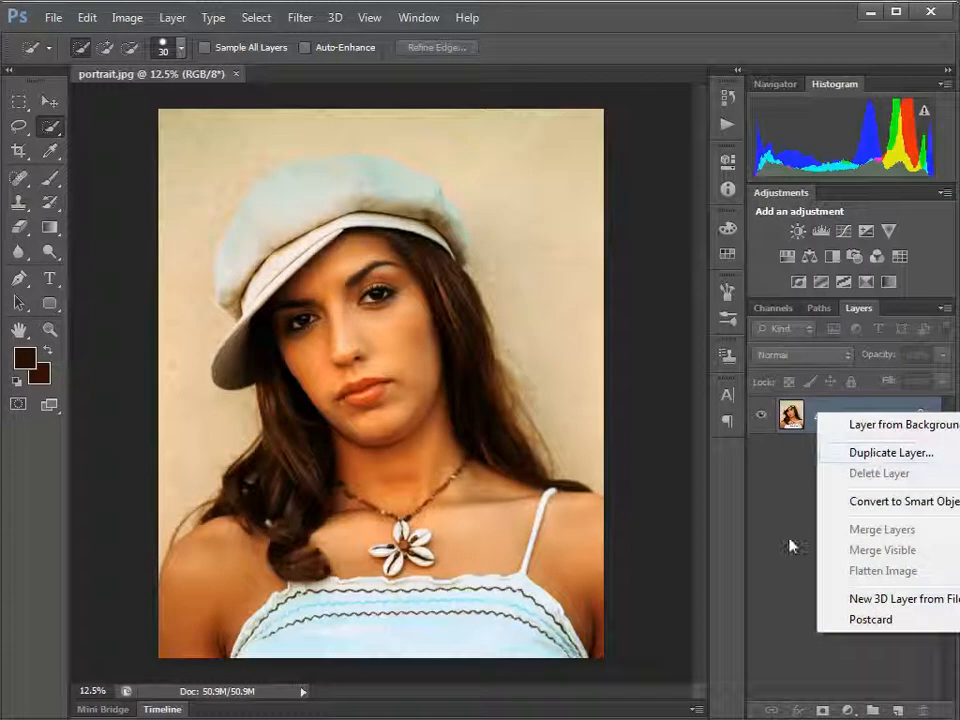
pyautogui.click(795, 611)
# Step: Duplicate the Background layer and invert the colours of the copy
pyautogui.moveTo(804, 435); pyautogui.dragTo(897, 708)
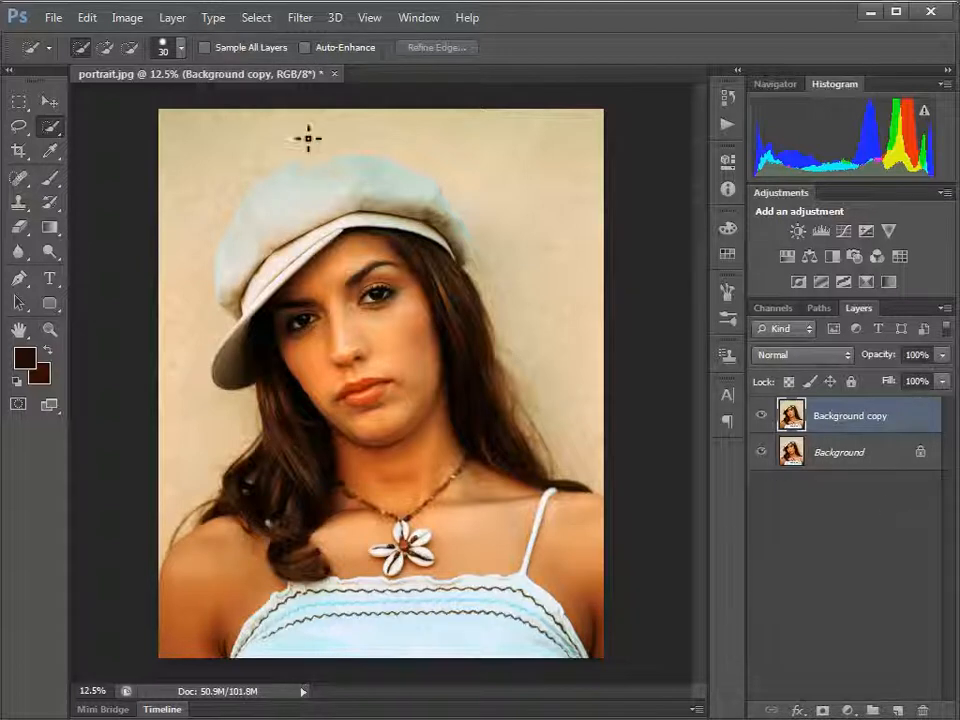
pyautogui.click(127, 19)
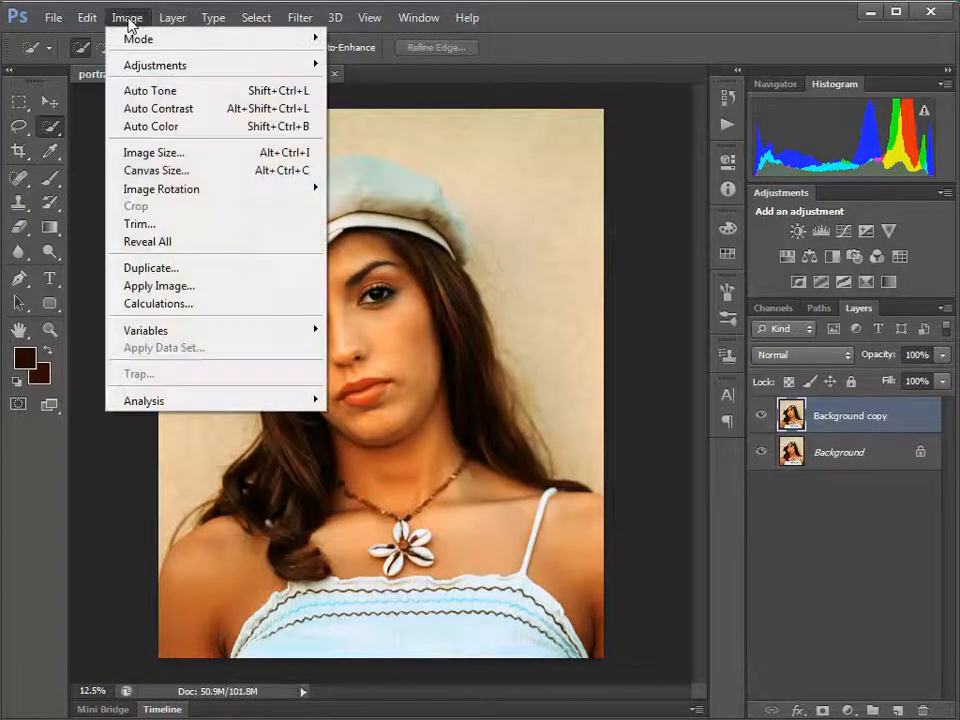
pyautogui.moveTo(144, 66)
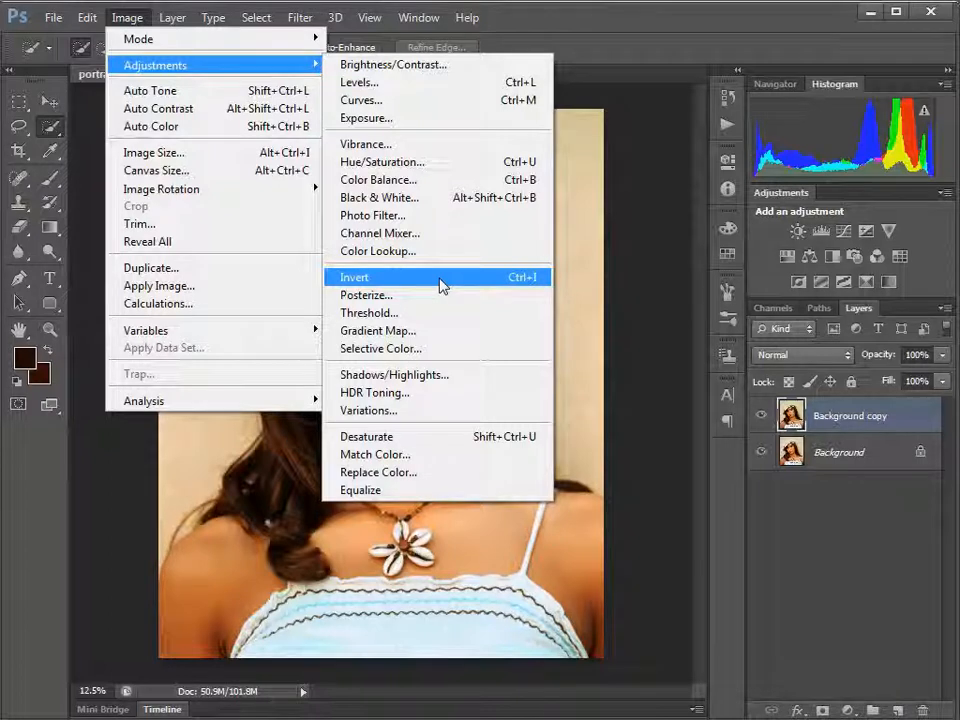
pyautogui.press('Escape')
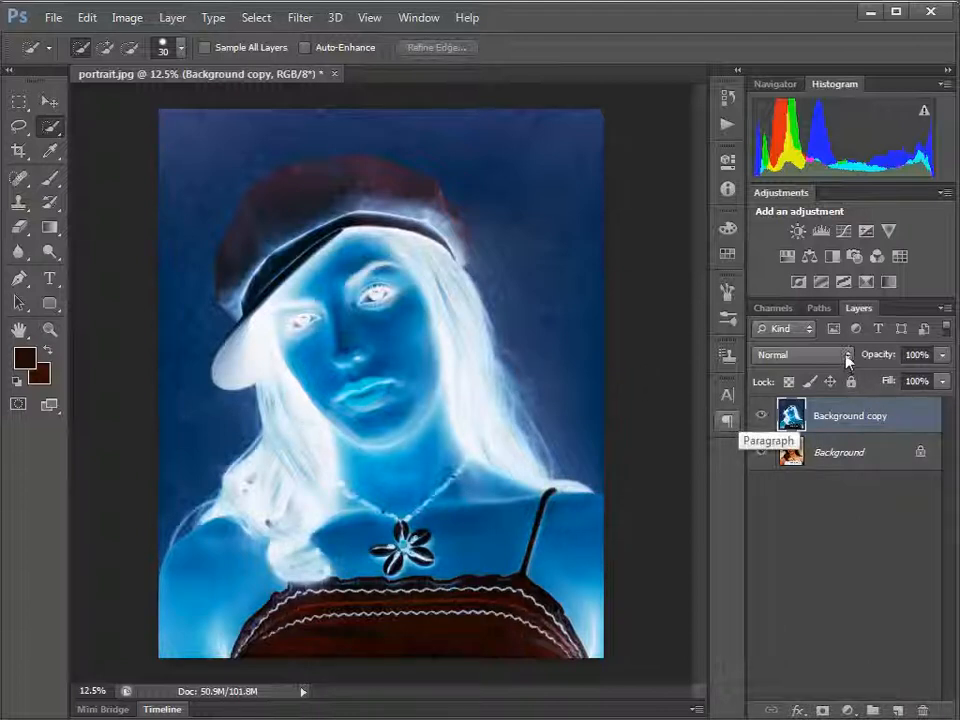
# Step: Set the inverted copy's blend mode to Color Dodge and apply a Gaussian Blur with a radius of 41.5 pixels
pyautogui.click(847, 357)
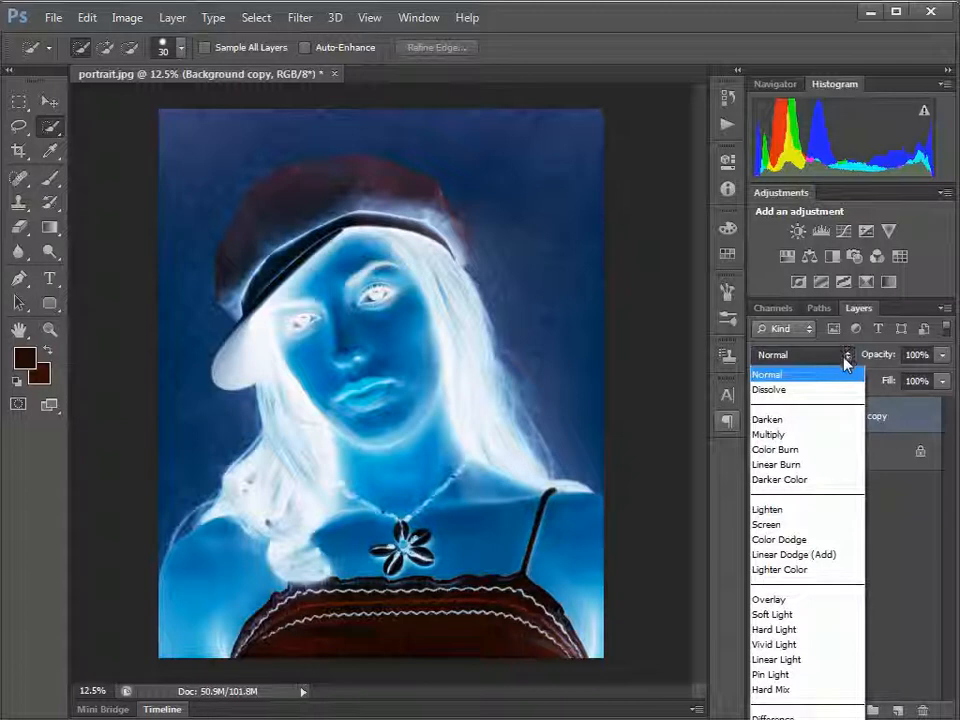
pyautogui.click(779, 541)
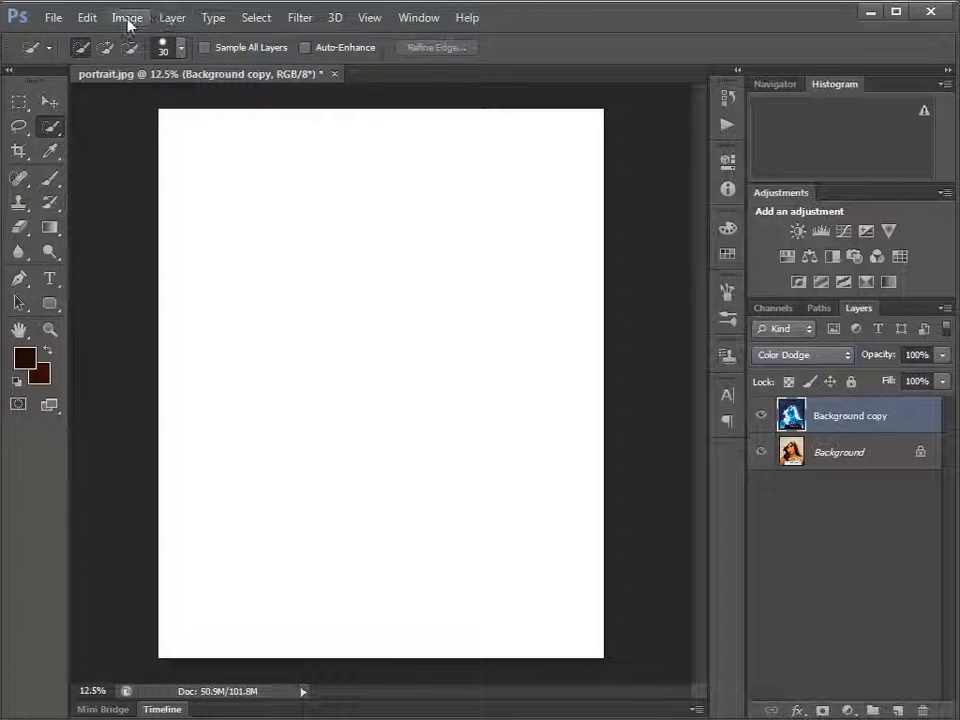
pyautogui.click(299, 18)
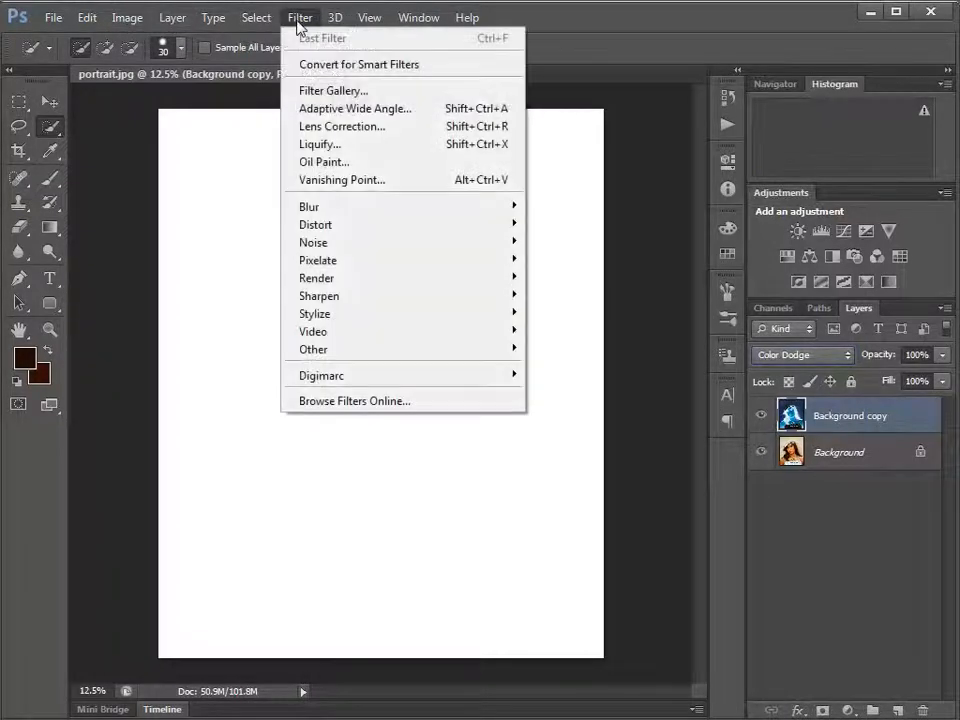
pyautogui.moveTo(341, 209)
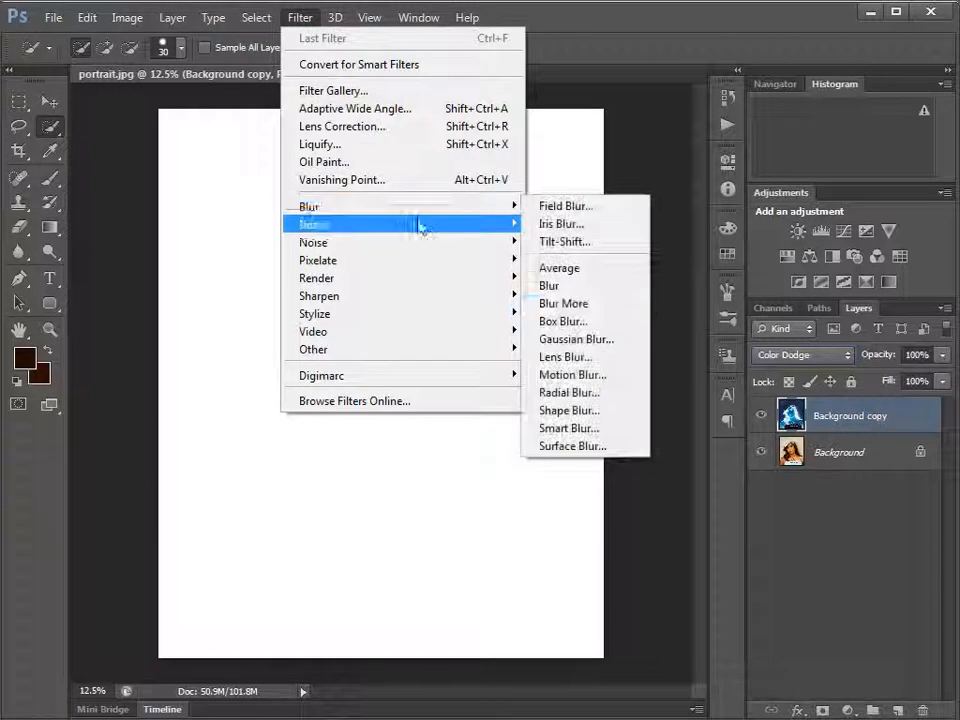
pyautogui.click(562, 341)
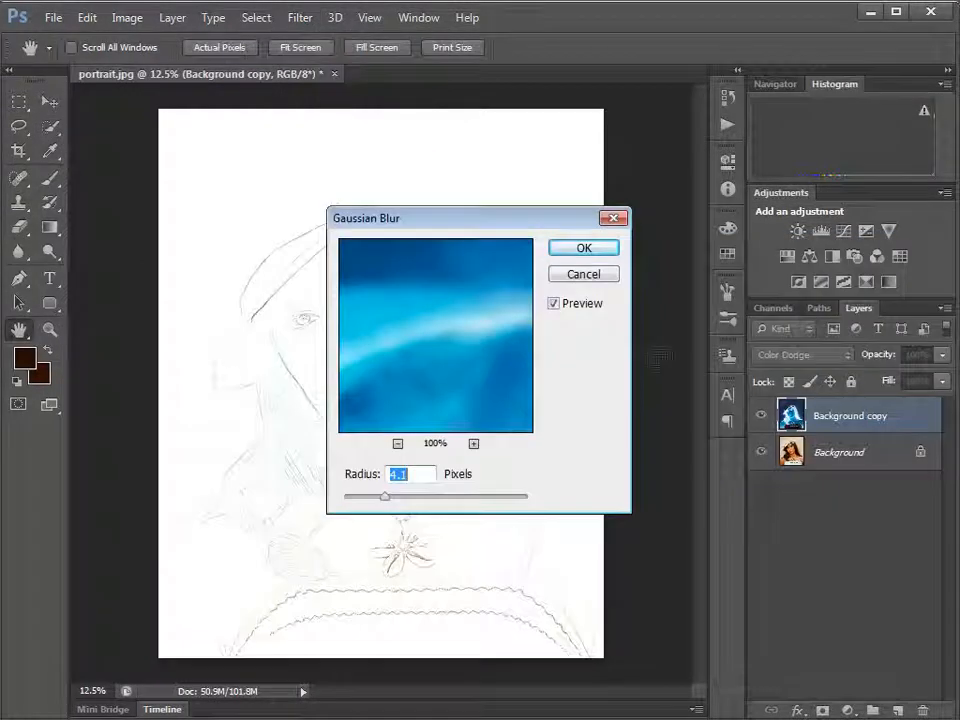
pyautogui.moveTo(480, 220)
pyautogui.mouseDown()
pyautogui.moveTo(621, 245)
pyautogui.moveTo(709, 225)
pyautogui.mouseUp()
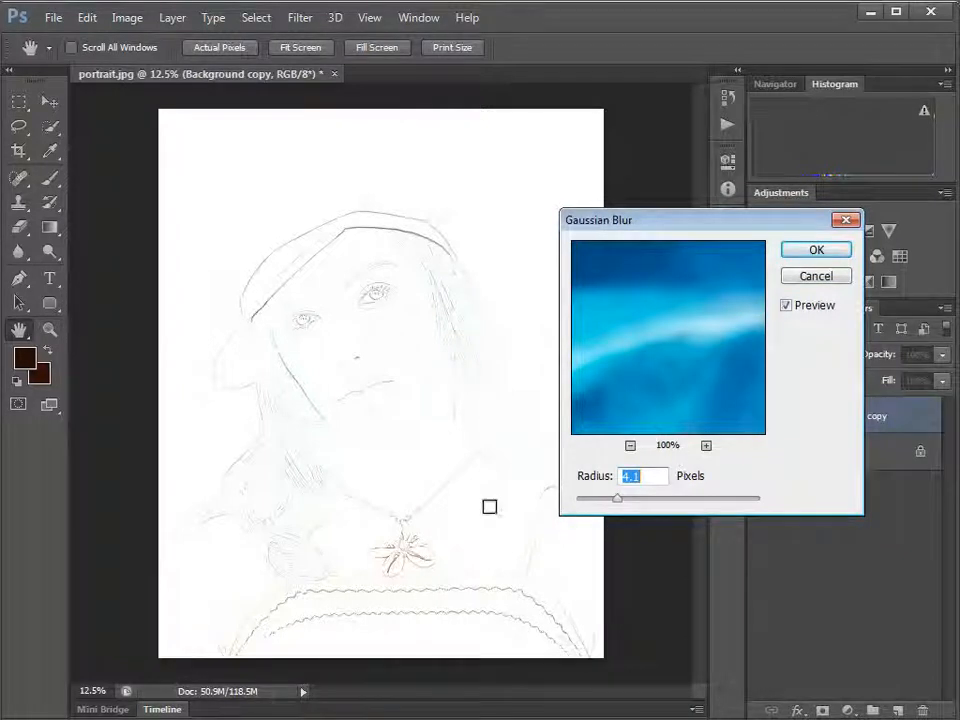
pyautogui.moveTo(617, 505); pyautogui.dragTo(673, 506)
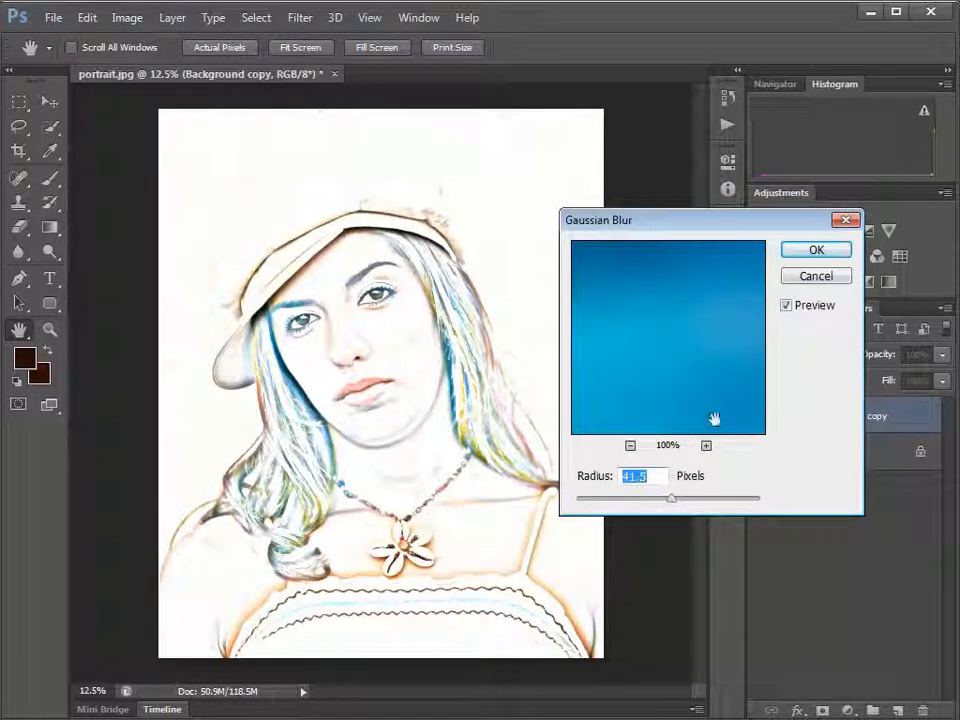
pyautogui.click(824, 253)
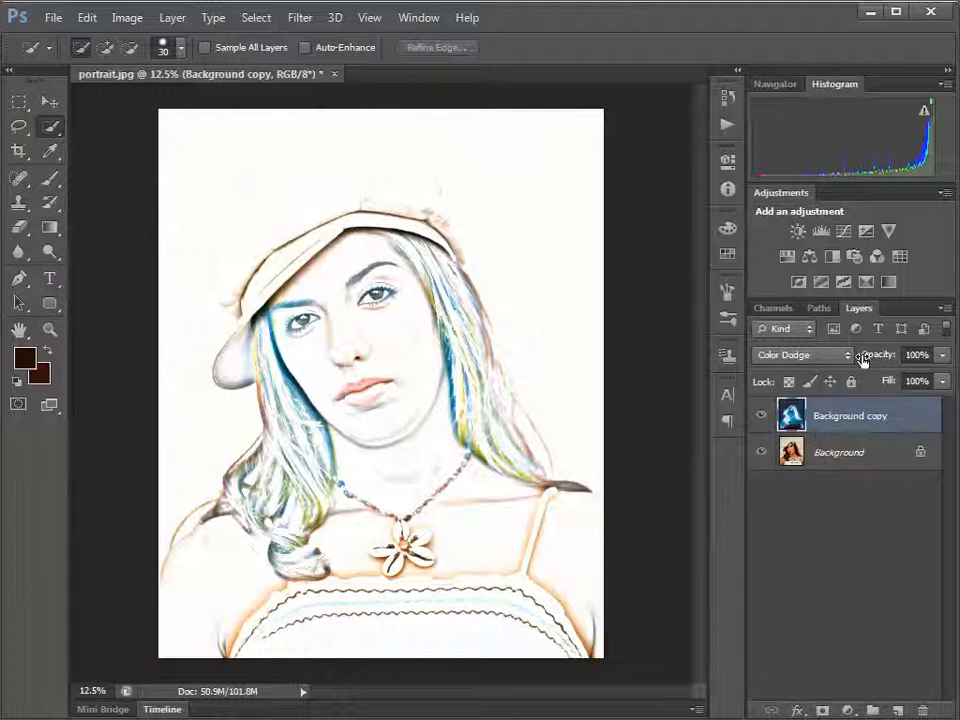
# Step: Add a Black & White adjustment layer above the sketch with Reds at -11 and Yellows at 12
pyautogui.click(831, 259)
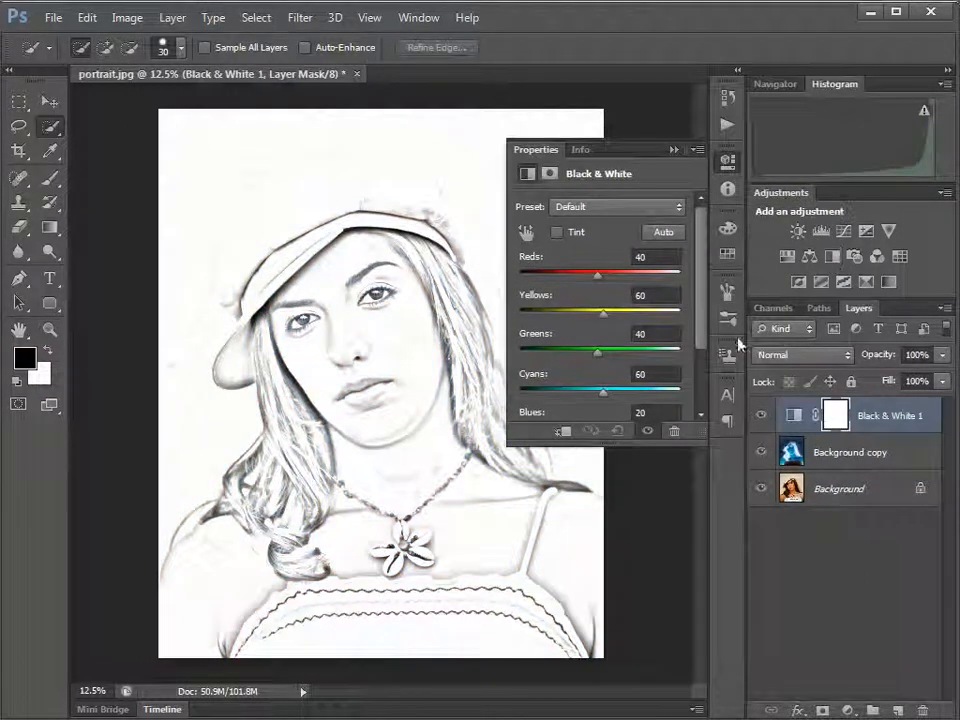
pyautogui.moveTo(606, 313)
pyautogui.mouseDown()
pyautogui.moveTo(628, 313)
pyautogui.moveTo(589, 319)
pyautogui.mouseUp()
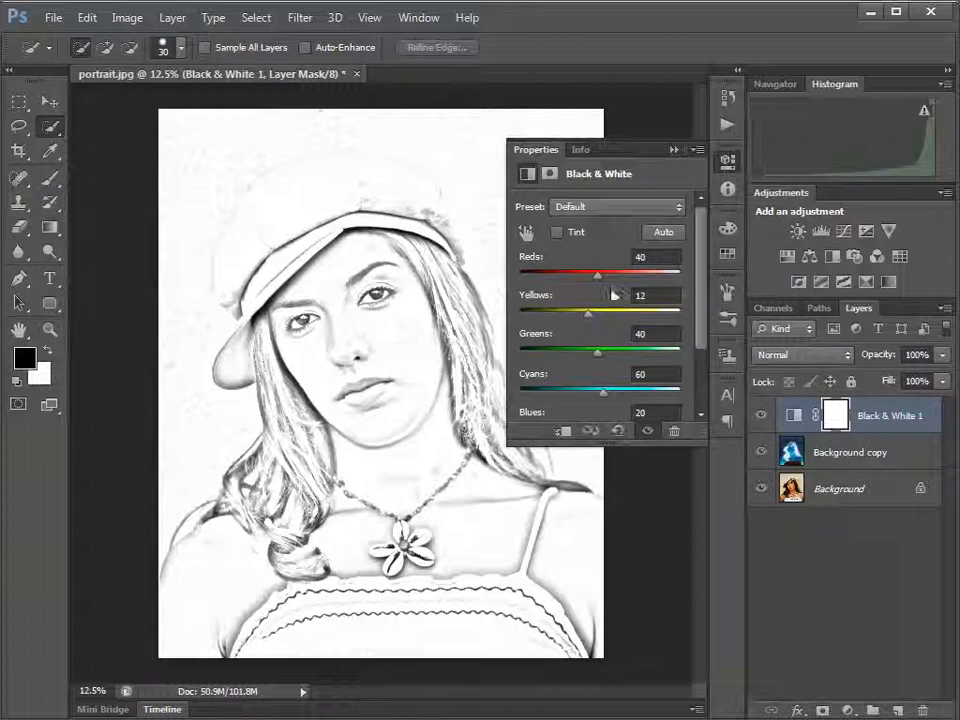
pyautogui.moveTo(598, 279); pyautogui.dragTo(579, 280)
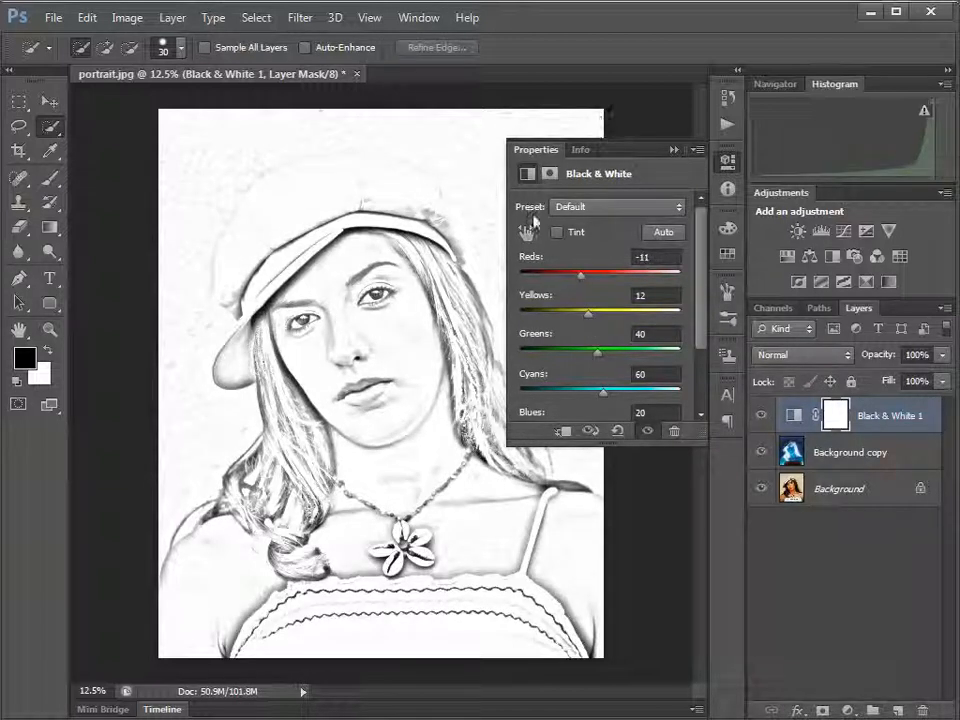
pyautogui.click(675, 153)
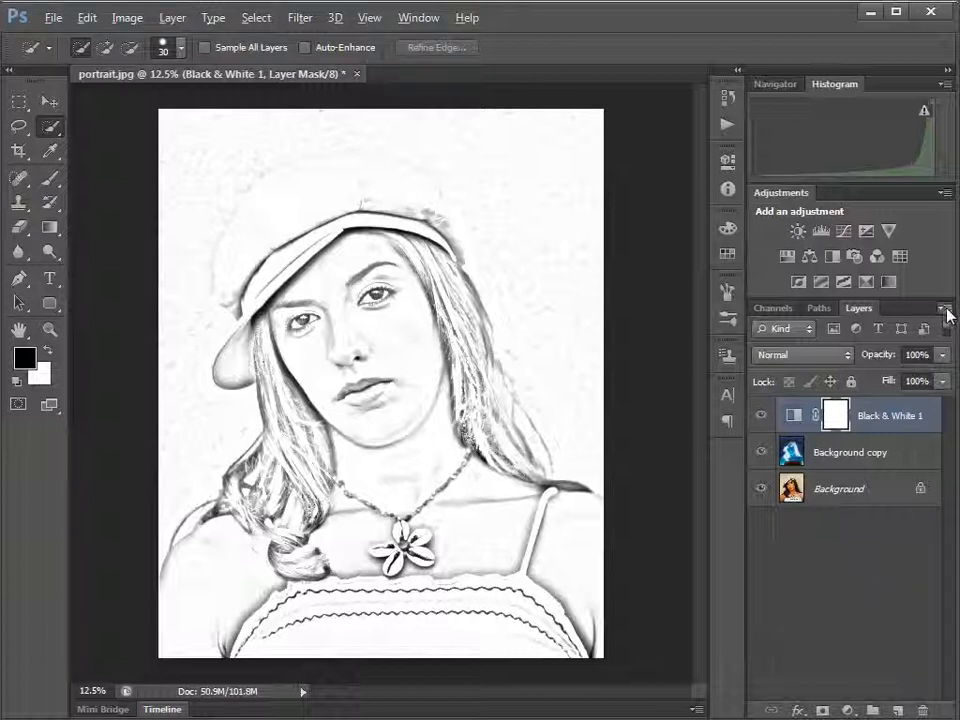
# Step: Merge a stamped copy of all visible layers onto a new top layer, keeping the original layers beneath it
pyautogui.moveTo(862, 309); pyautogui.dragTo(483, 140)
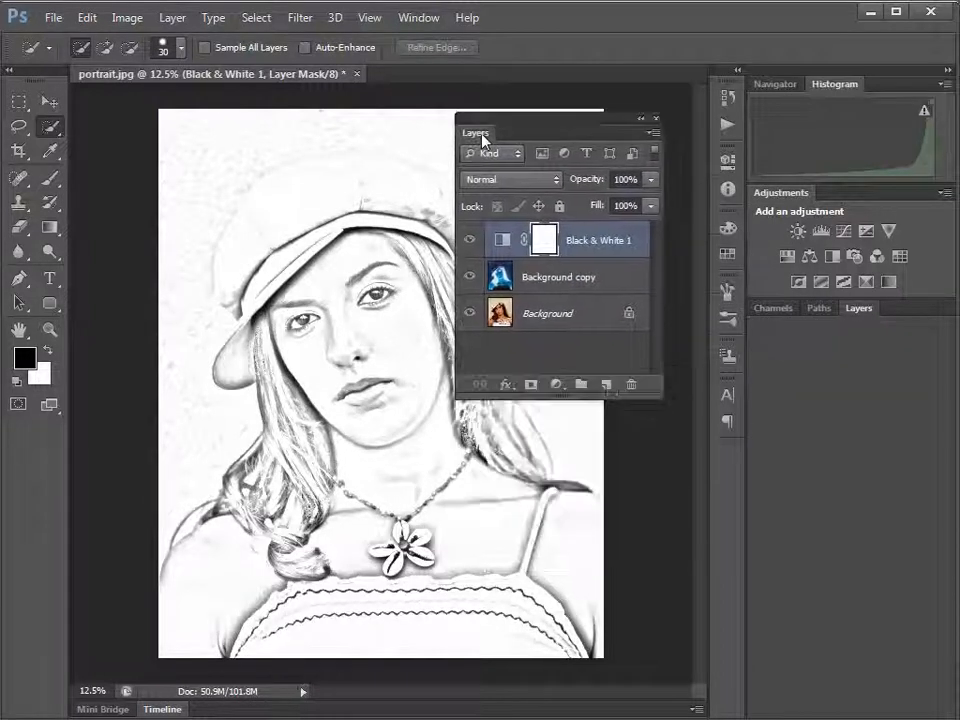
pyautogui.click(655, 135)
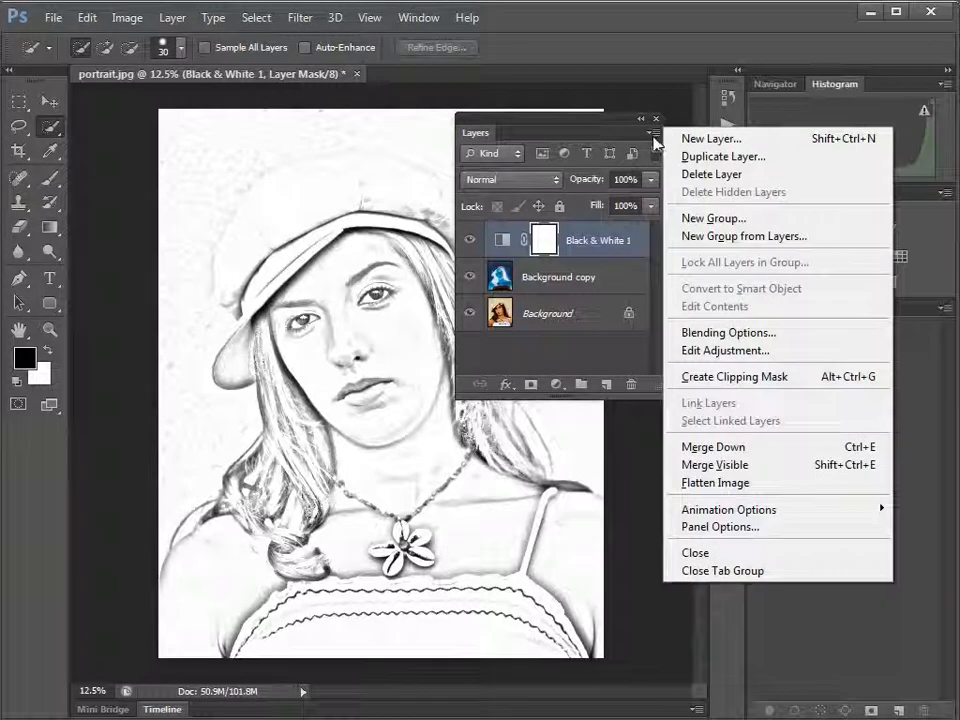
pyautogui.click(720, 466)
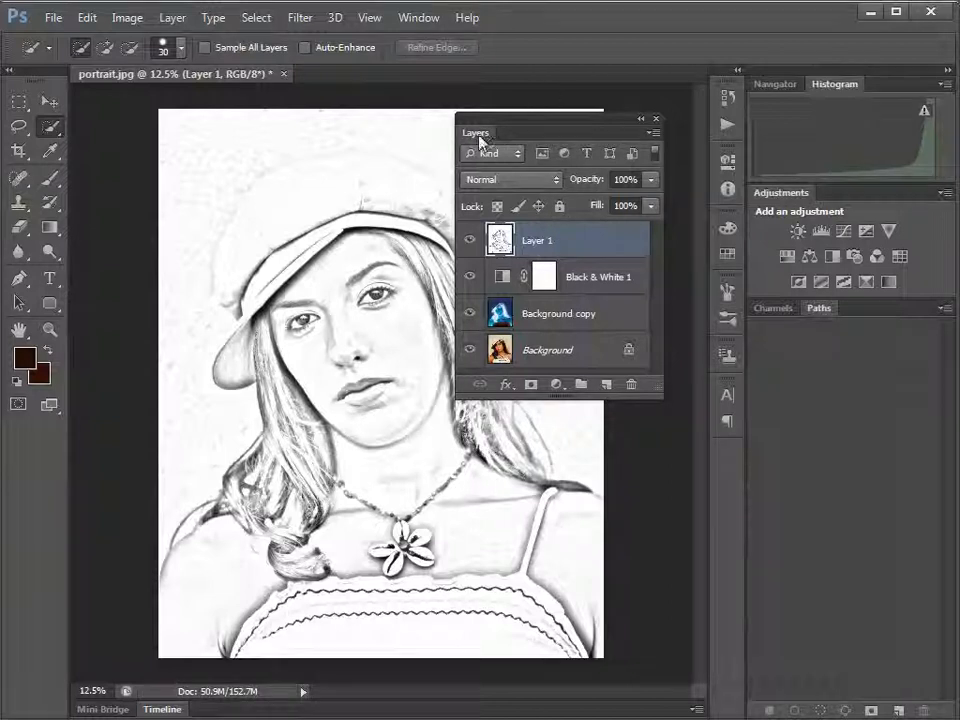
pyautogui.moveTo(482, 135); pyautogui.dragTo(850, 325)
# Step: Show only the Background layer, make it active, and select the cap's crown above the brim with Quick Selection
pyautogui.moveTo(761, 455); pyautogui.dragTo(762, 528)
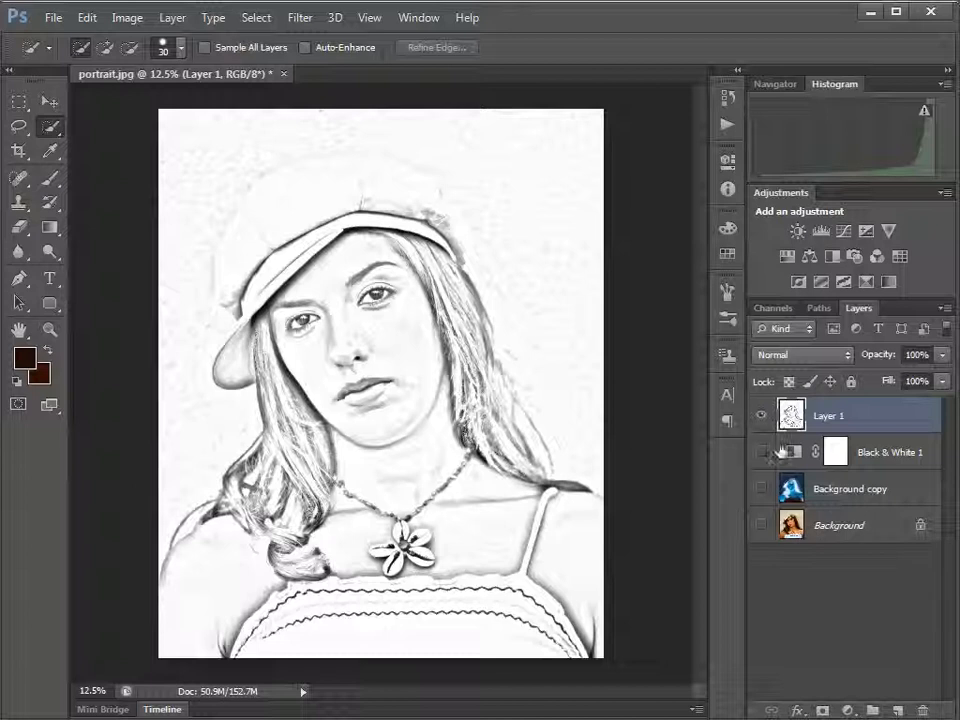
pyautogui.click(762, 417)
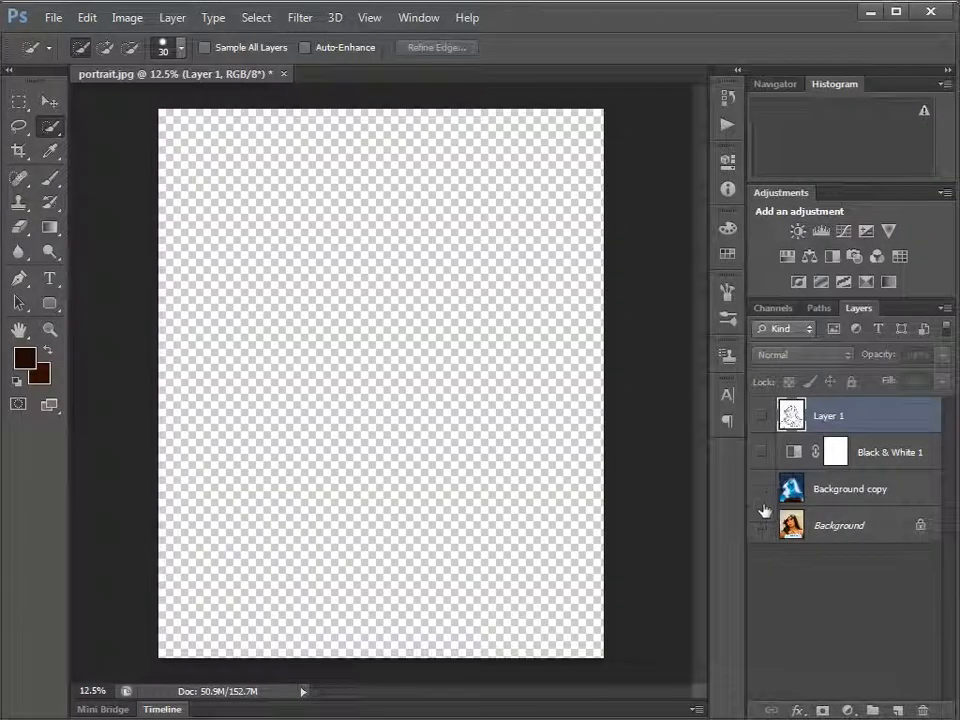
pyautogui.click(762, 525)
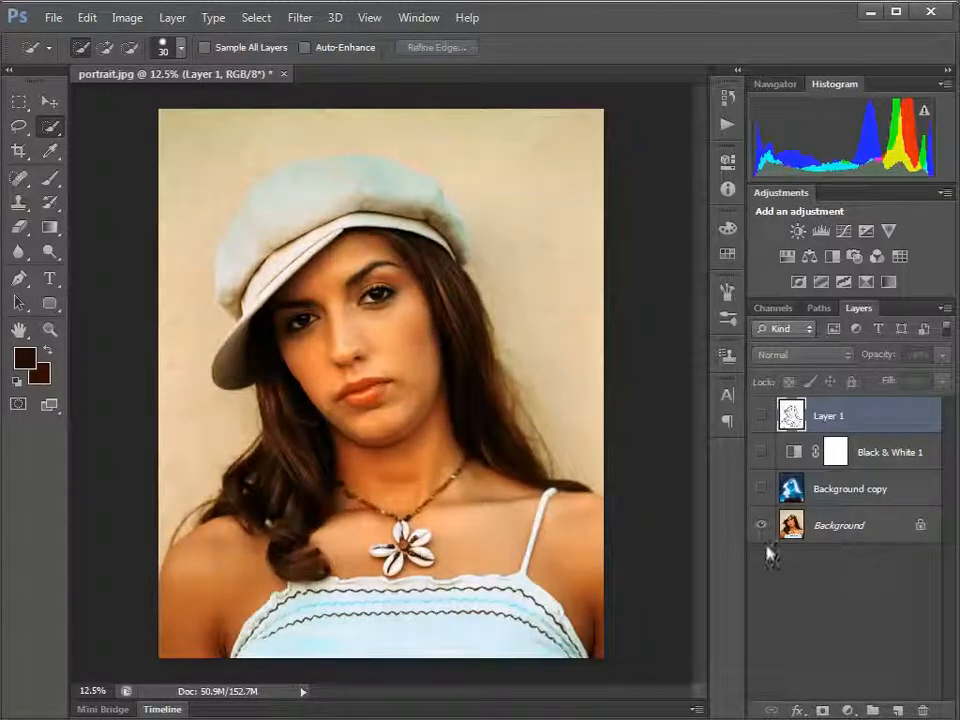
pyautogui.click(838, 537)
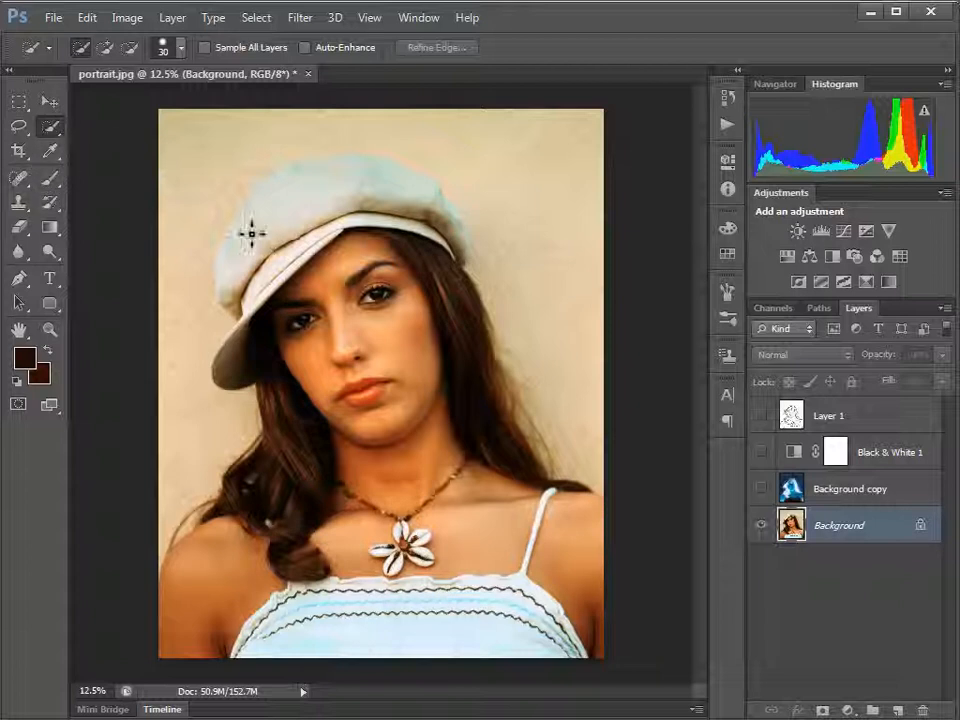
pyautogui.moveTo(240, 283)
pyautogui.mouseDown()
pyautogui.moveTo(271, 233)
pyautogui.moveTo(263, 225)
pyautogui.moveTo(337, 186)
pyautogui.mouseUp()
pyautogui.moveTo(398, 190)
pyautogui.mouseDown()
pyautogui.moveTo(470, 245)
pyautogui.moveTo(435, 203)
pyautogui.moveTo(475, 258)
pyautogui.moveTo(463, 210)
pyautogui.moveTo(480, 250)
pyautogui.moveTo(475, 234)
pyautogui.moveTo(469, 240)
pyautogui.moveTo(457, 211)
pyautogui.mouseUp()
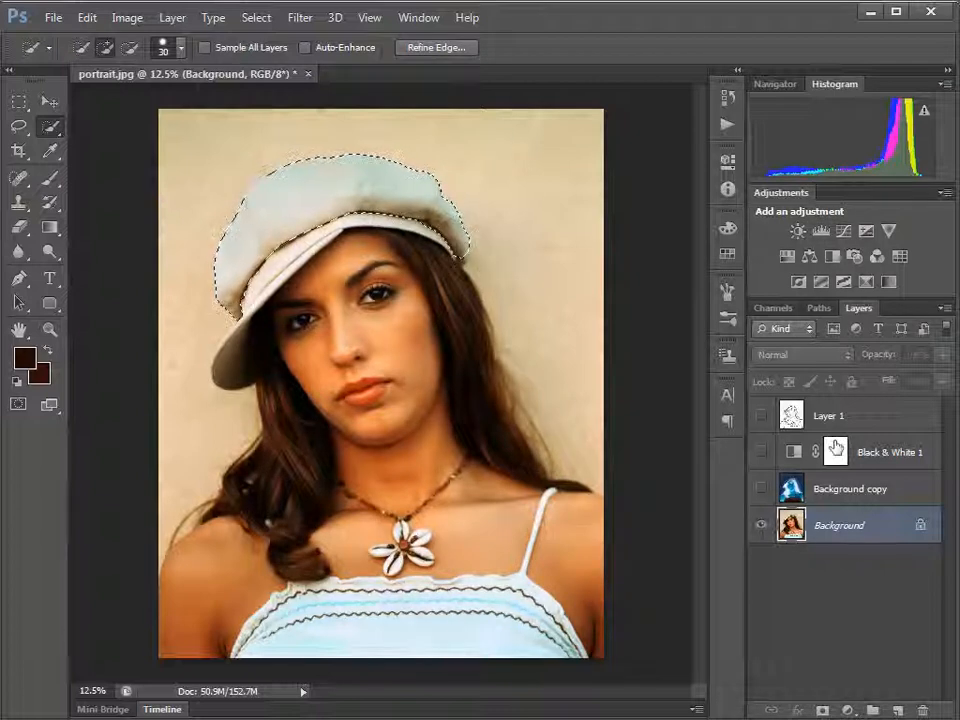
# Step: Hide the Background layer, then show Layer 1 and make it active with the cap selection kept
pyautogui.click(761, 530)
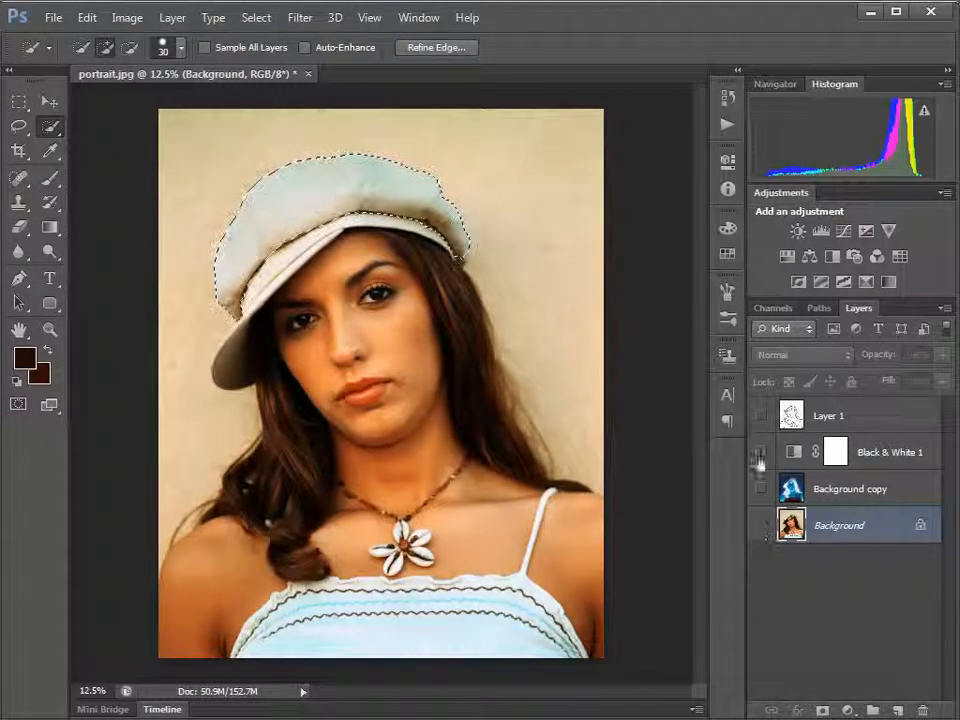
pyautogui.click(762, 420)
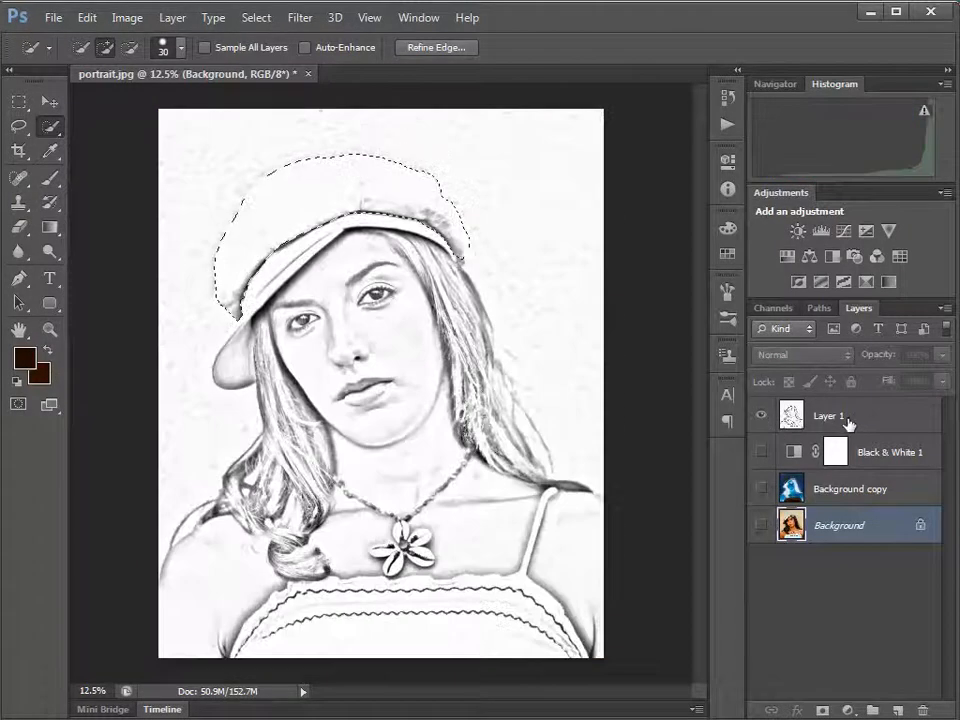
pyautogui.click(846, 424)
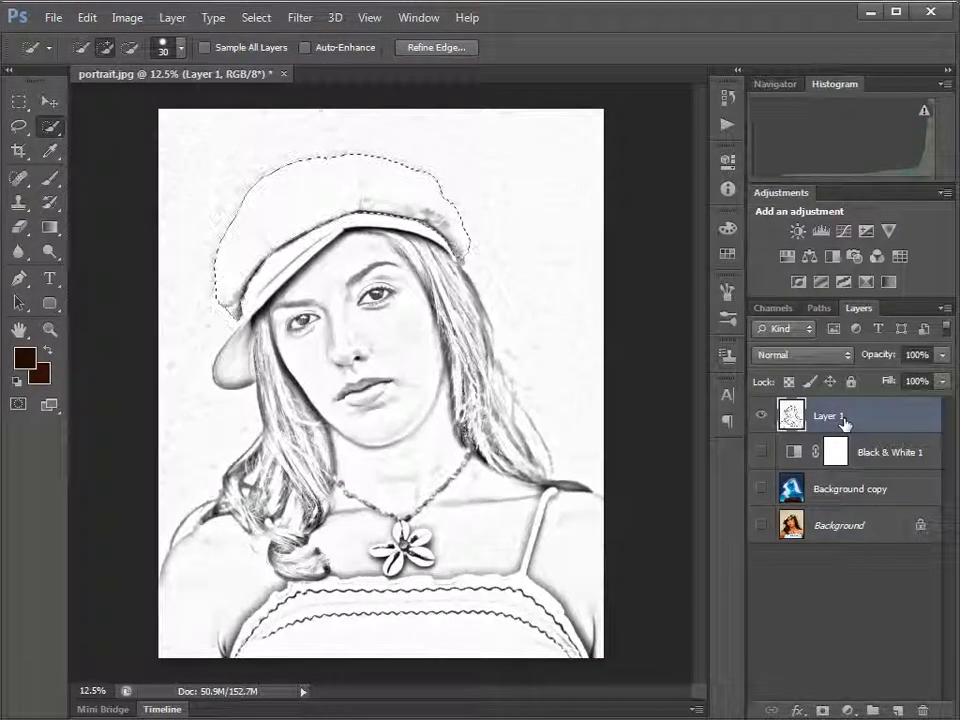
# Step: Switch to the Brush tool and sample a dark grey from the shading along the cap's brim as the foreground colour
pyautogui.click(51, 179)
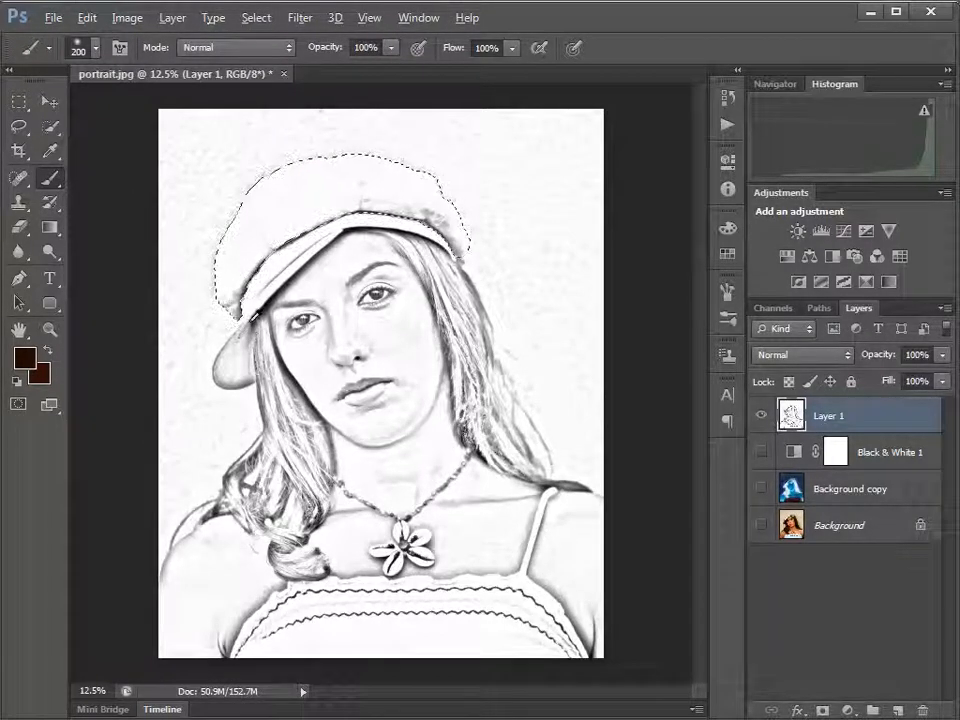
pyautogui.keyDown('alt'); pyautogui.click(252, 279); pyautogui.keyUp('alt')
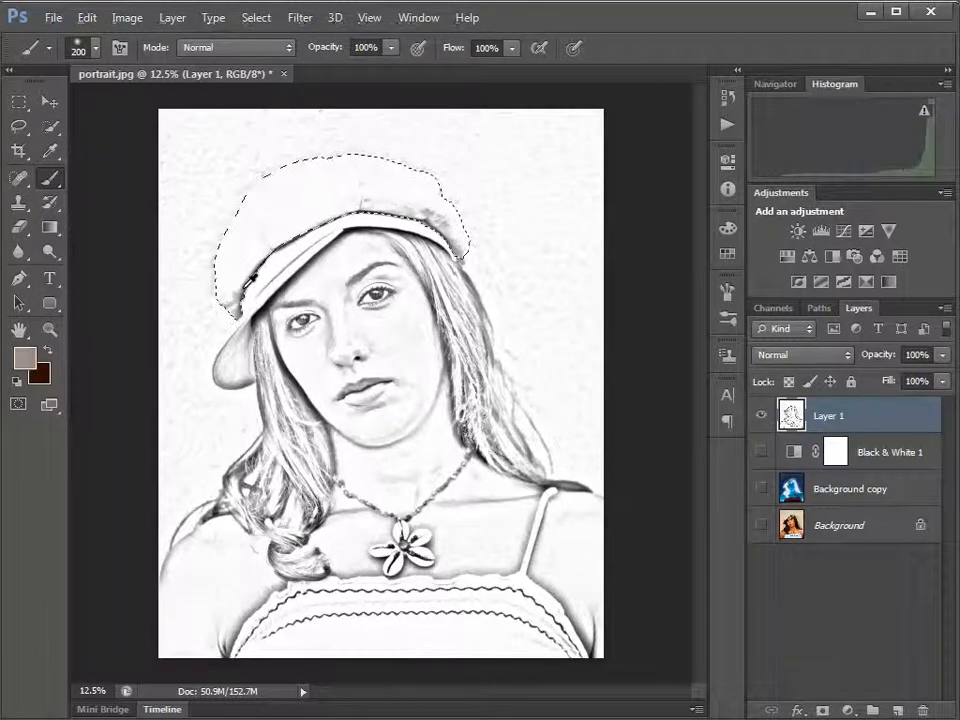
pyautogui.moveTo(252, 278); pyautogui.dragTo(250, 303)
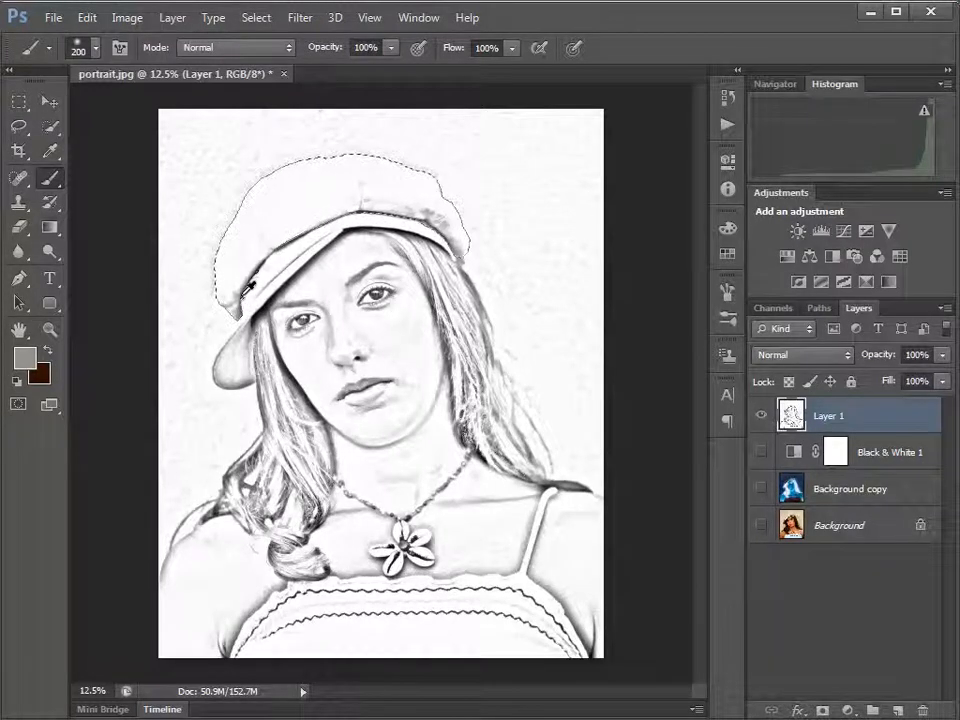
pyautogui.keyDown('alt'); pyautogui.click(252, 278); pyautogui.keyUp('alt')
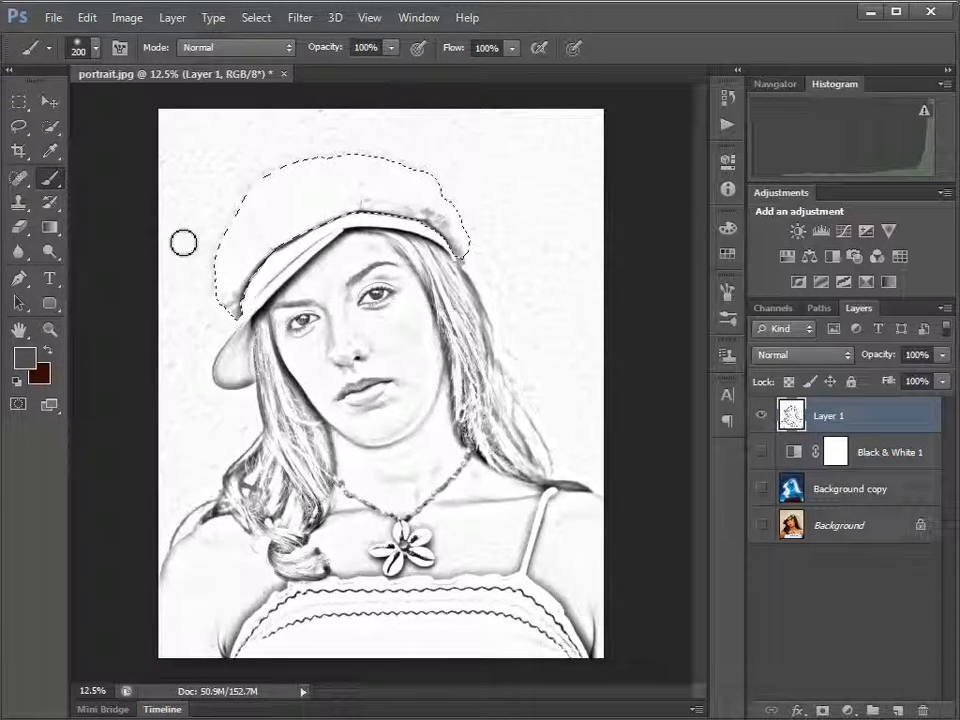
# Step: Shade the outer edge of the selected cap with a 400 px, 0% hardness brush at 20% opacity, and clear the selection
pyautogui.hotkey('shift', '[')
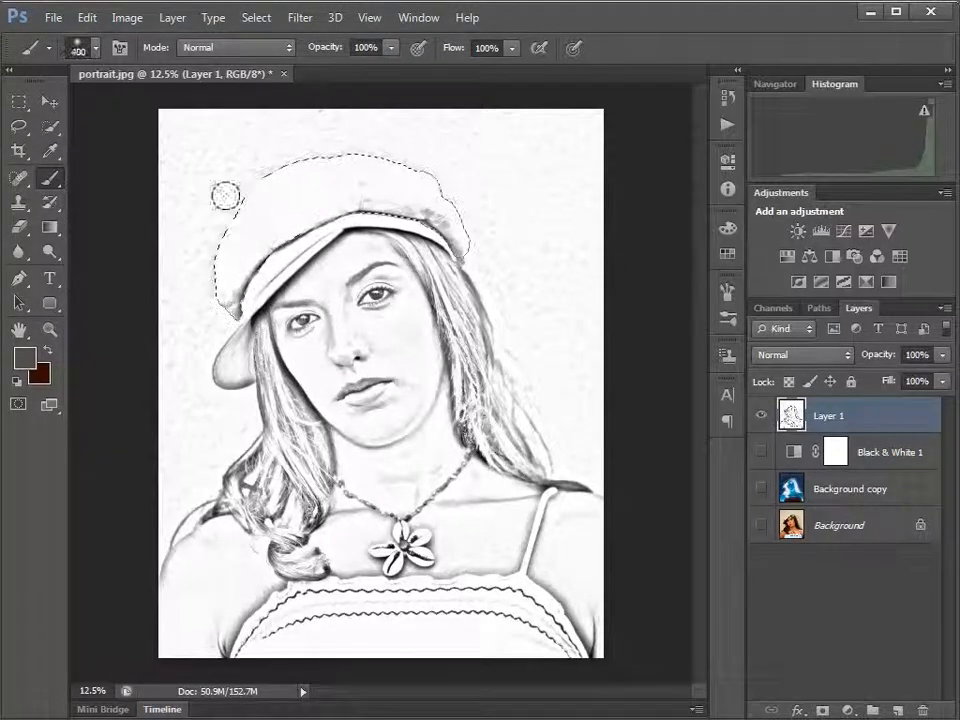
pyautogui.click(95, 48)
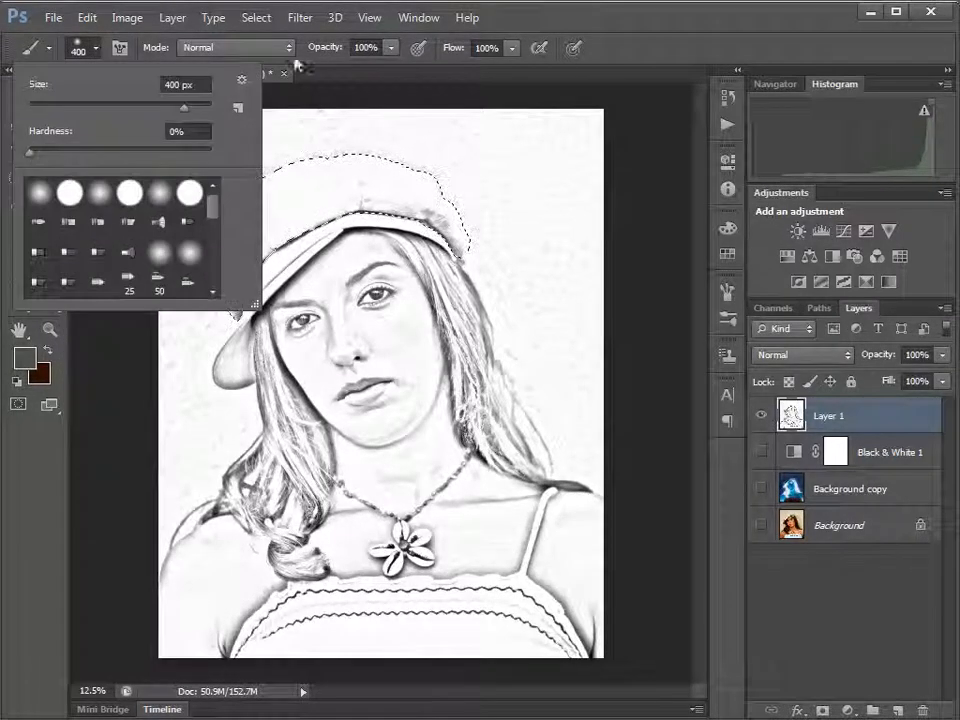
pyautogui.press('Return')
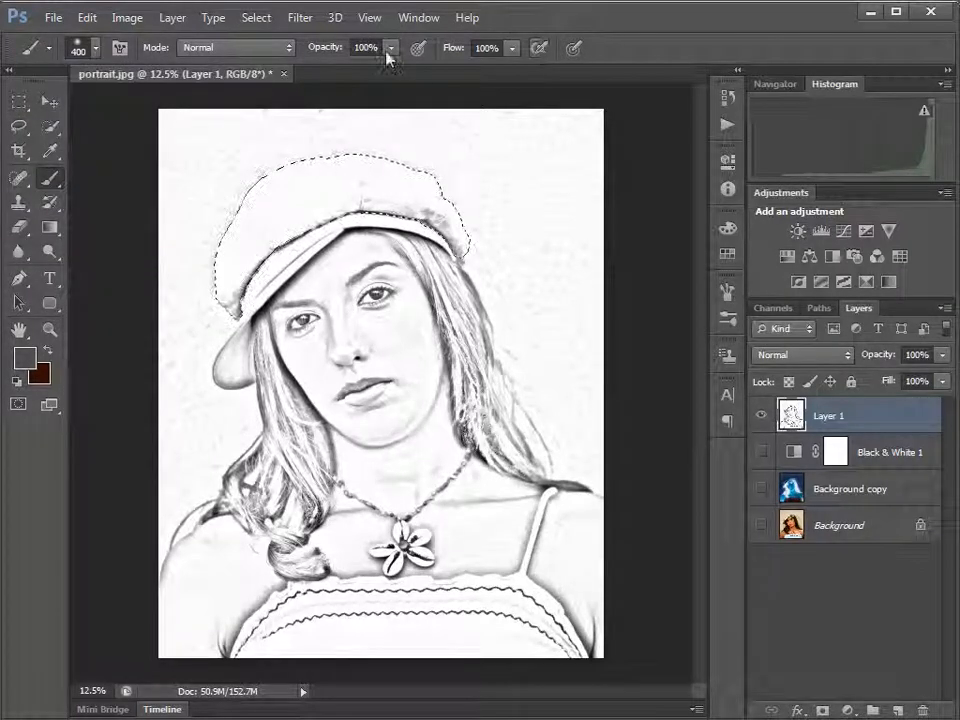
pyautogui.click(389, 50)
pyautogui.moveTo(392, 77); pyautogui.dragTo(316, 76)
pyautogui.moveTo(214, 189)
pyautogui.mouseDown()
pyautogui.moveTo(232, 292)
pyautogui.moveTo(199, 249)
pyautogui.moveTo(229, 197)
pyautogui.moveTo(446, 148)
pyautogui.moveTo(413, 155)
pyautogui.mouseUp()
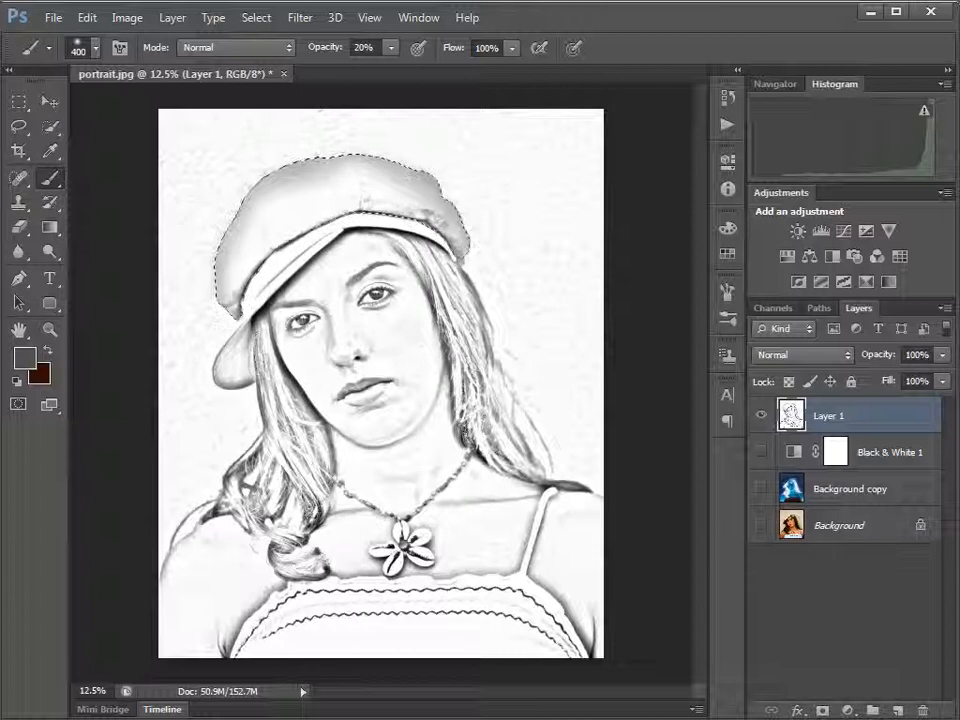
pyautogui.click(258, 18)
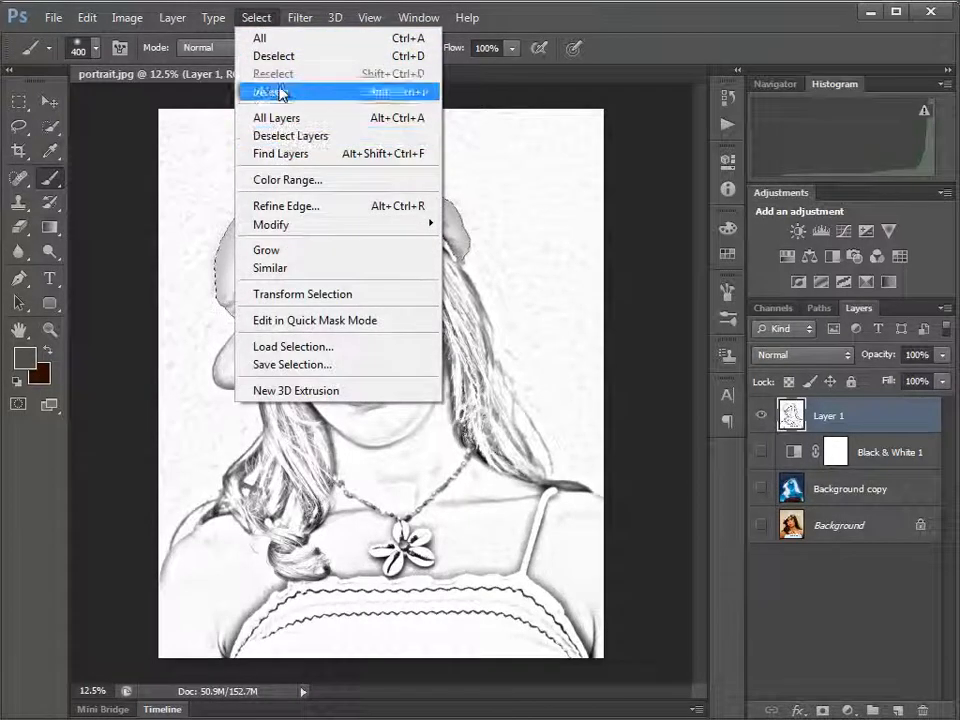
pyautogui.click(281, 56)
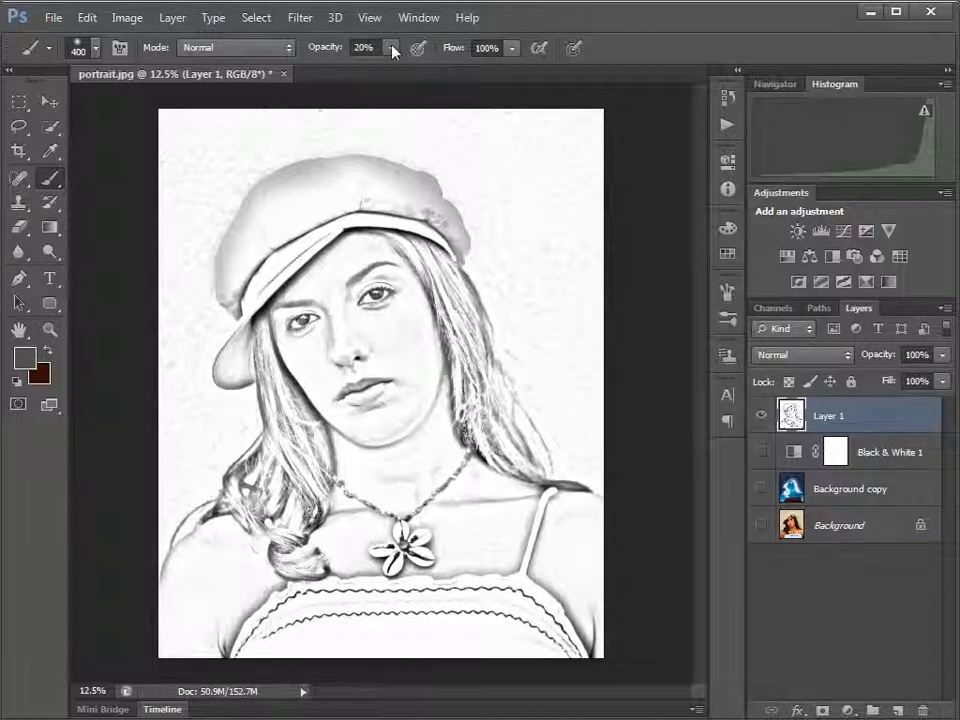
# Step: Set the foreground colour to the near-black 212020
pyautogui.click(302, 24)
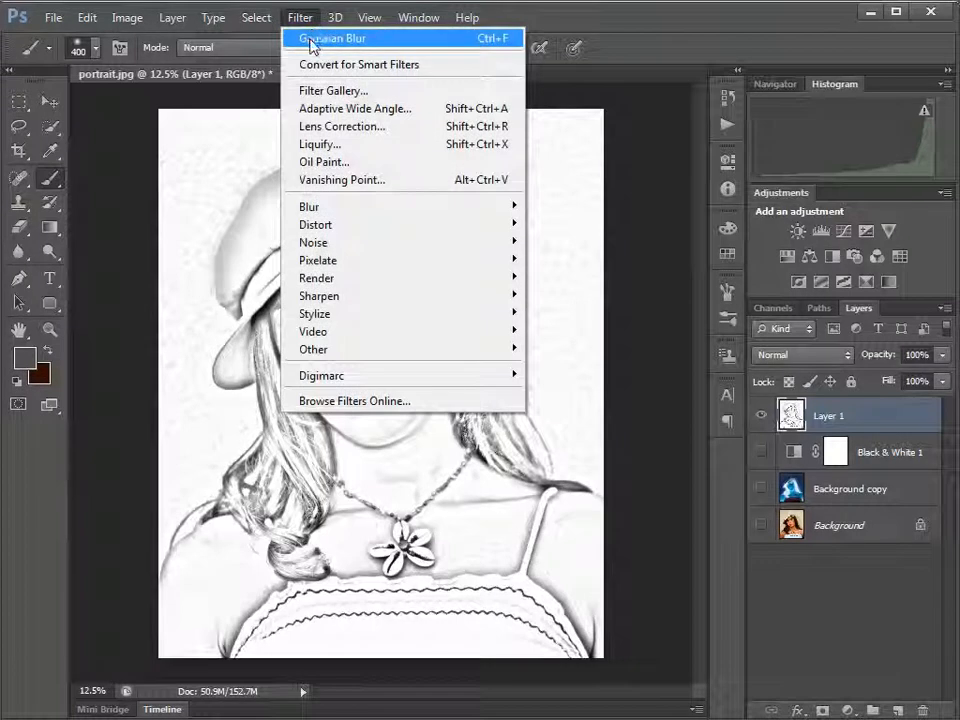
pyautogui.click(305, 92)
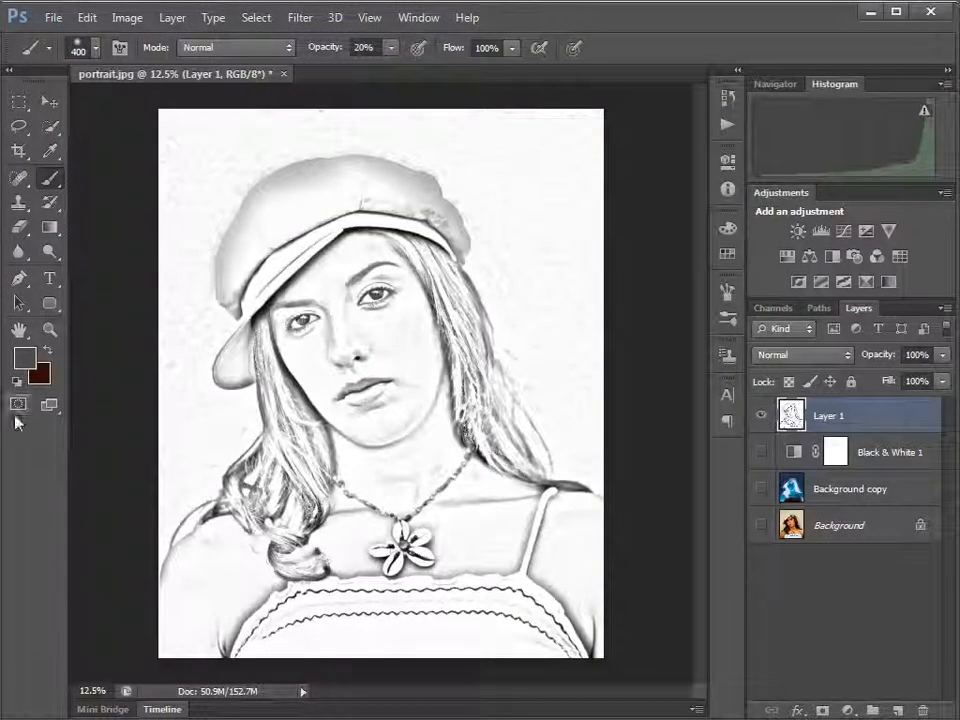
pyautogui.click(26, 358)
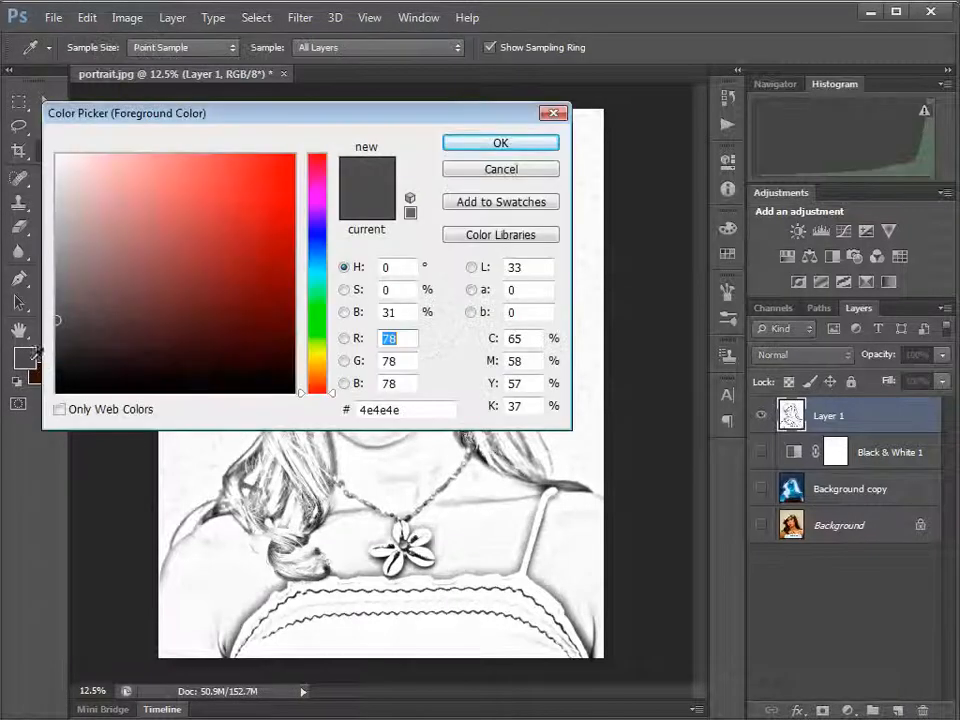
pyautogui.click(61, 362)
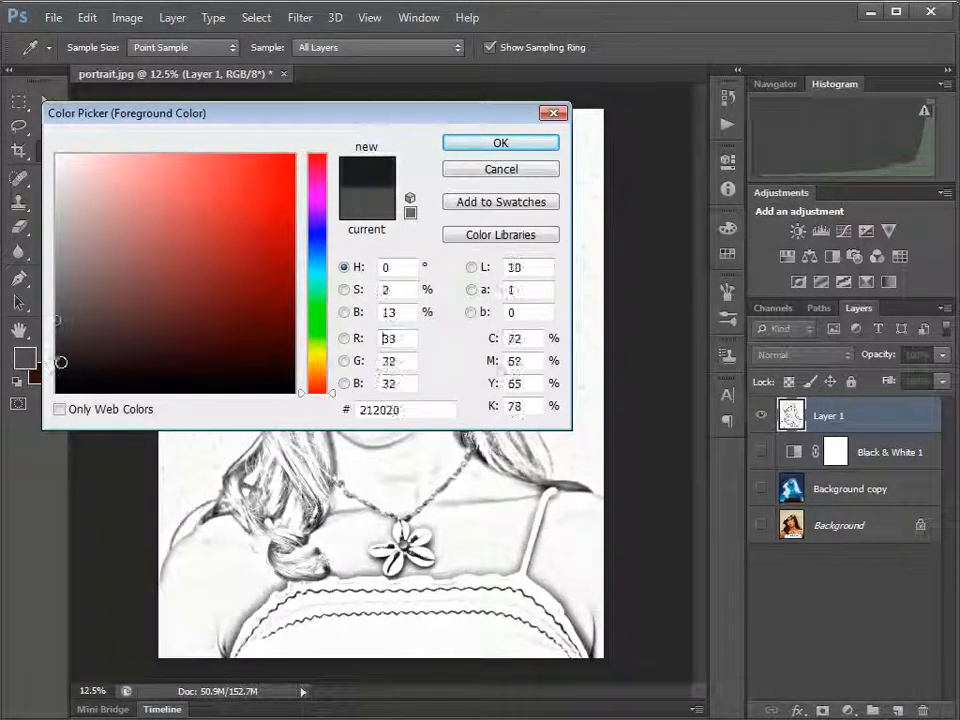
pyautogui.click(499, 145)
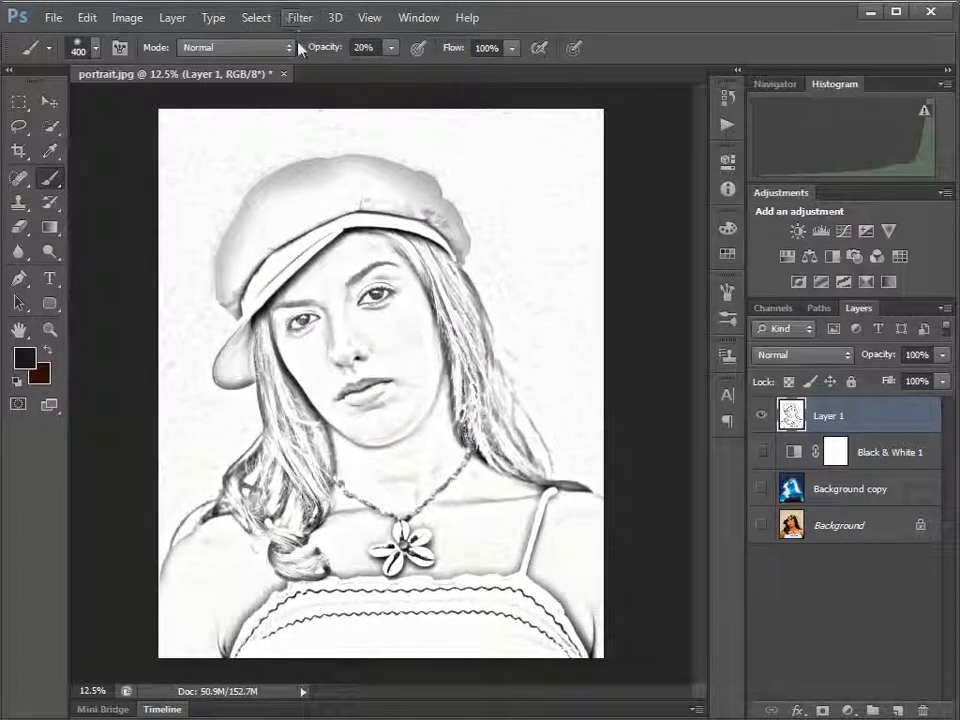
# Step: Set the background colour to the mid grey 888685
pyautogui.click(40, 374)
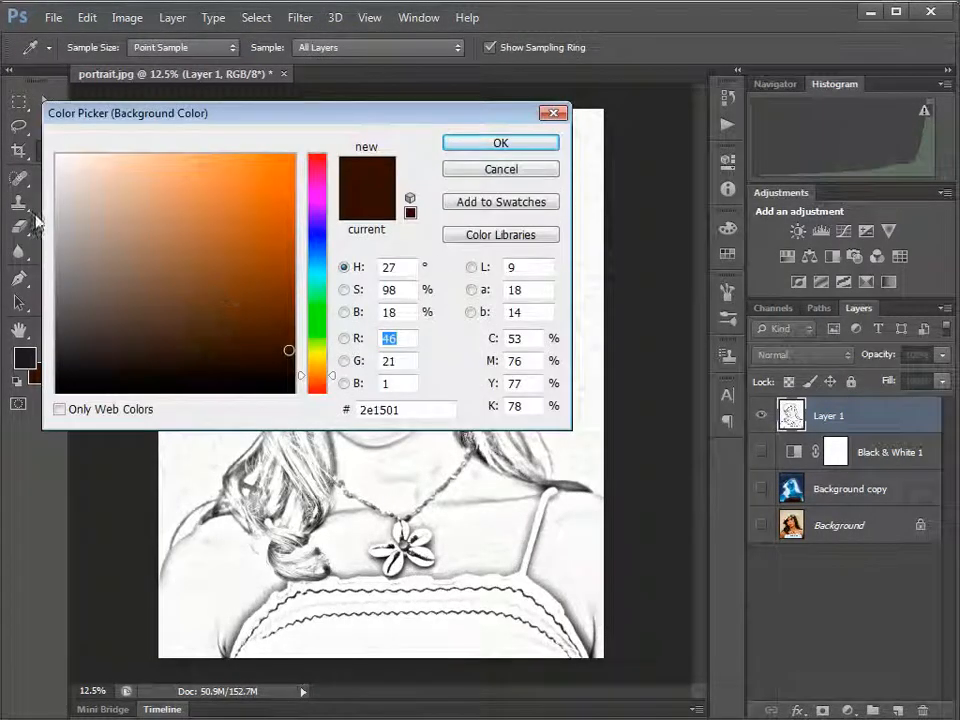
pyautogui.click(61, 265)
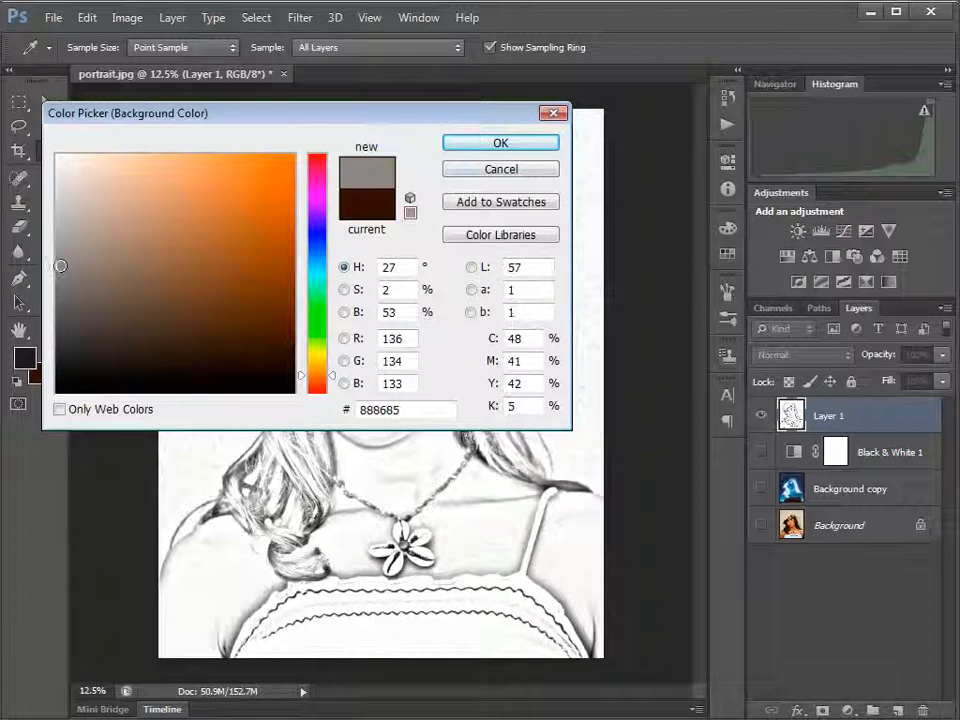
pyautogui.click(501, 144)
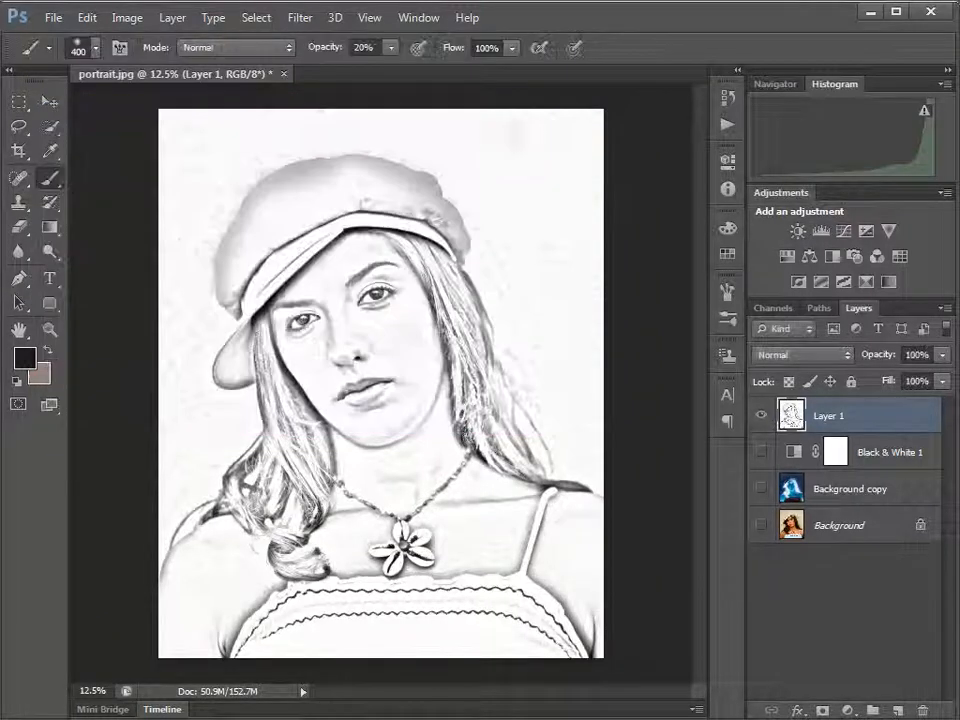
# Step: Try the Graphic Pen filter on Layer 1 with stroke length 10, light/dark balance 60 and Right Diagonal strokes, and inspect the result
pyautogui.click(303, 20)
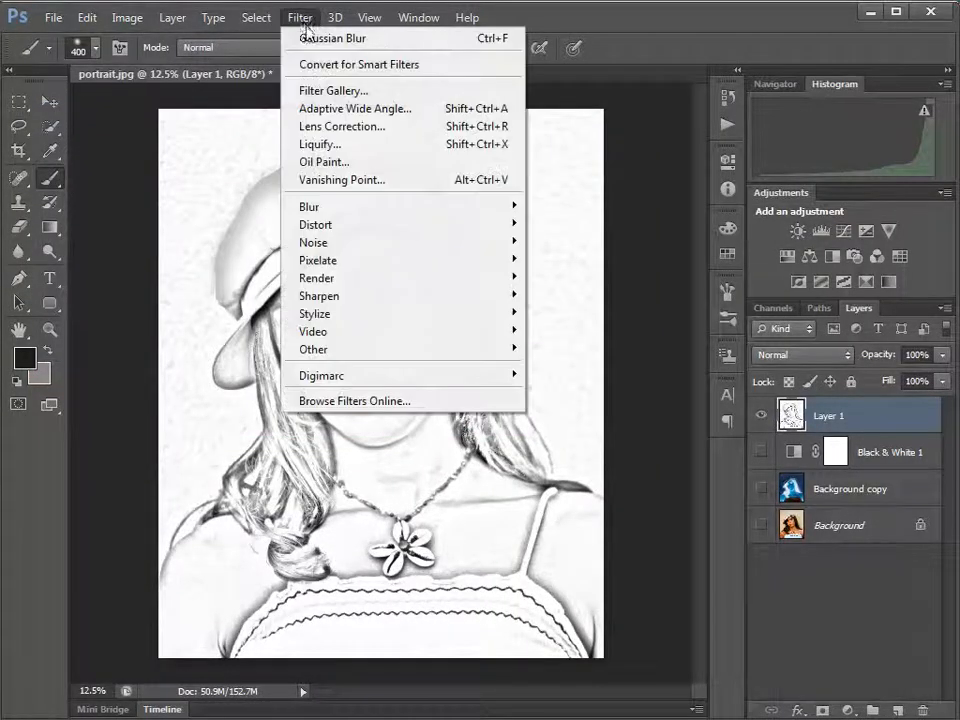
pyautogui.click(360, 96)
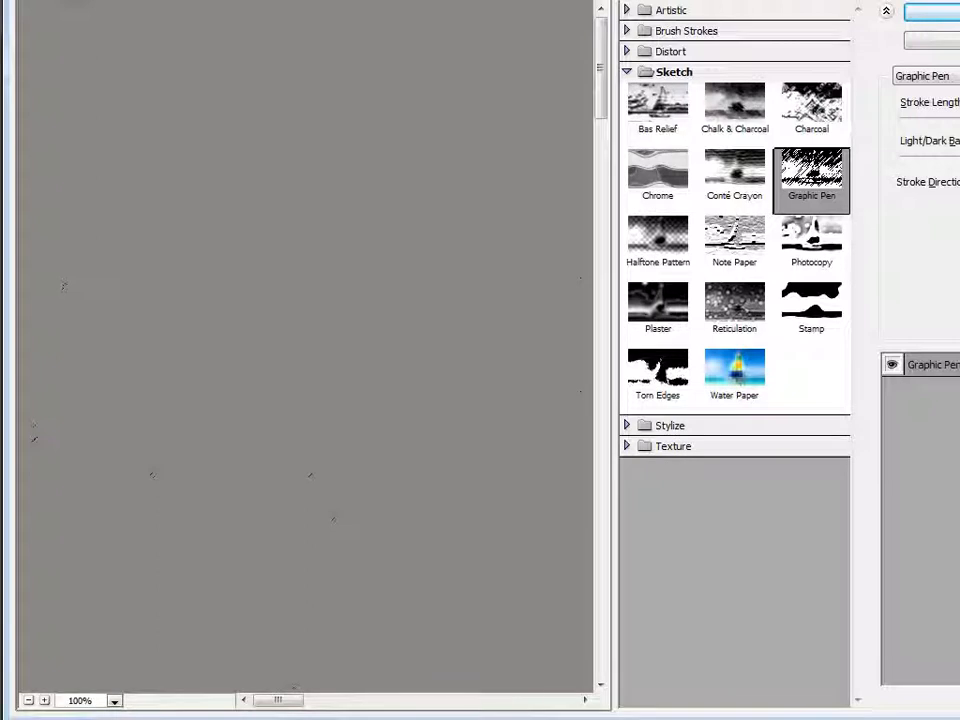
pyautogui.moveTo(959, 360)
pyautogui.mouseDown()
pyautogui.moveTo(831, 360)
pyautogui.moveTo(941, 351)
pyautogui.moveTo(946, 372)
pyautogui.mouseUp()
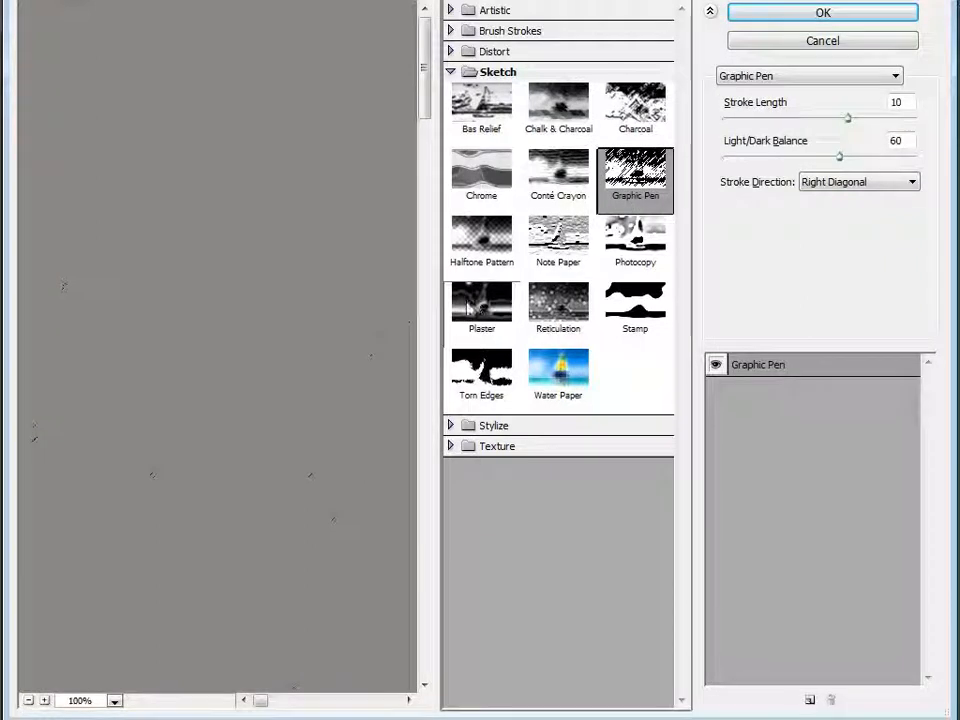
pyautogui.click(28, 701)
pyautogui.click(28, 701)
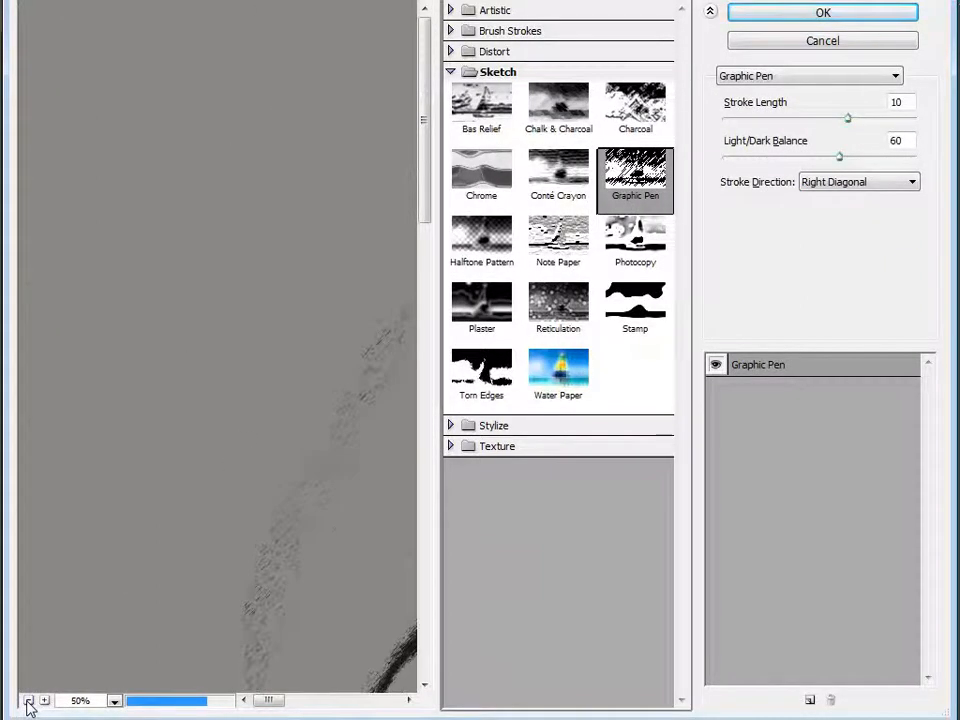
pyautogui.click(28, 701)
pyautogui.moveTo(343, 486); pyautogui.dragTo(182, 390)
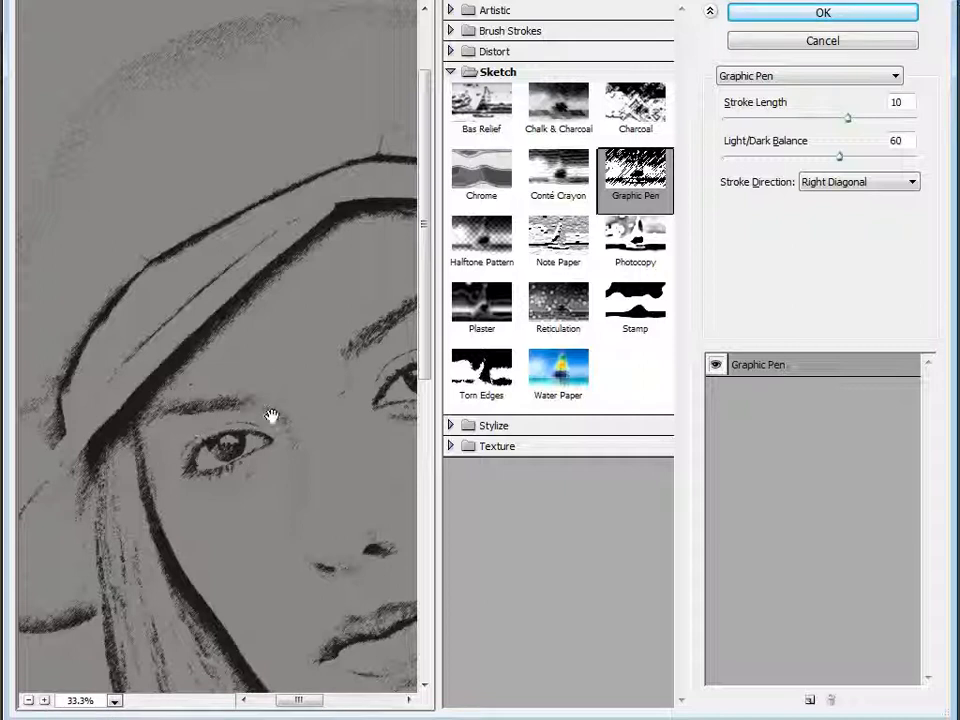
pyautogui.click(840, 13)
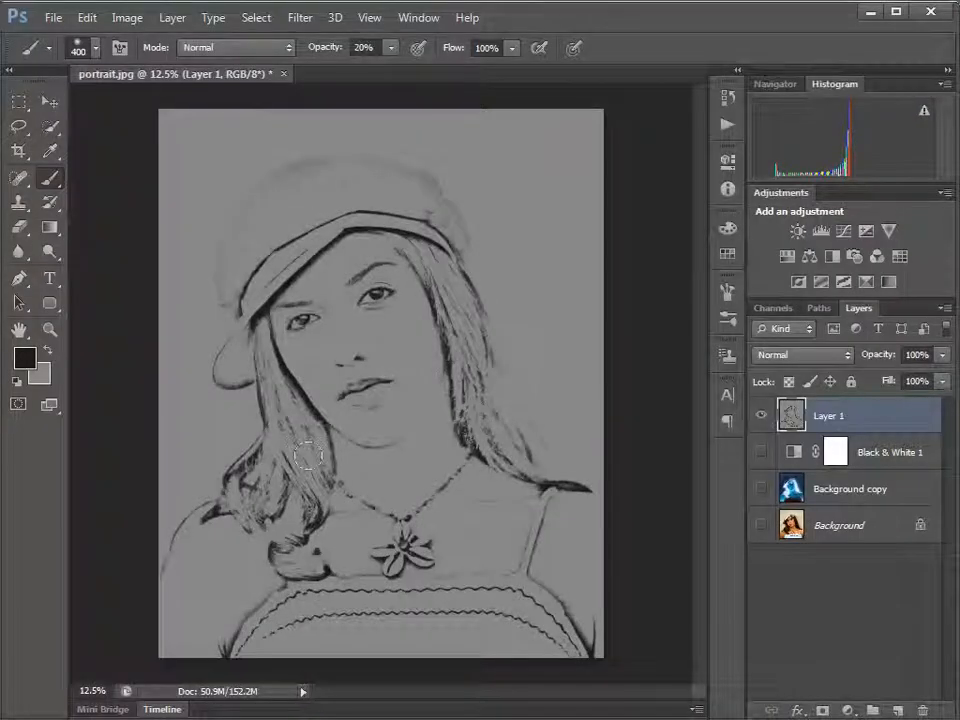
pyautogui.keyDown('ctrl'); pyautogui.click(314, 222); pyautogui.keyUp('ctrl')
pyautogui.keyDown('ctrl'); pyautogui.click(281, 154); pyautogui.keyUp('ctrl')
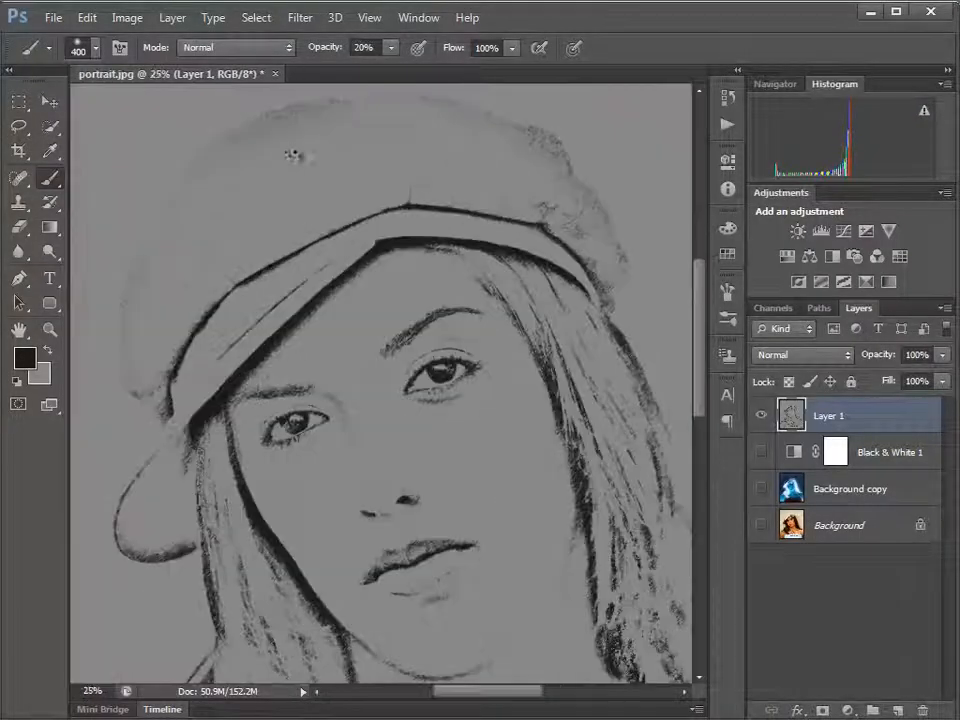
pyautogui.keyDown('ctrl'); pyautogui.click(281, 154); pyautogui.keyUp('ctrl')
pyautogui.keyDown('ctrl'); pyautogui.click(284, 156); pyautogui.keyUp('ctrl')
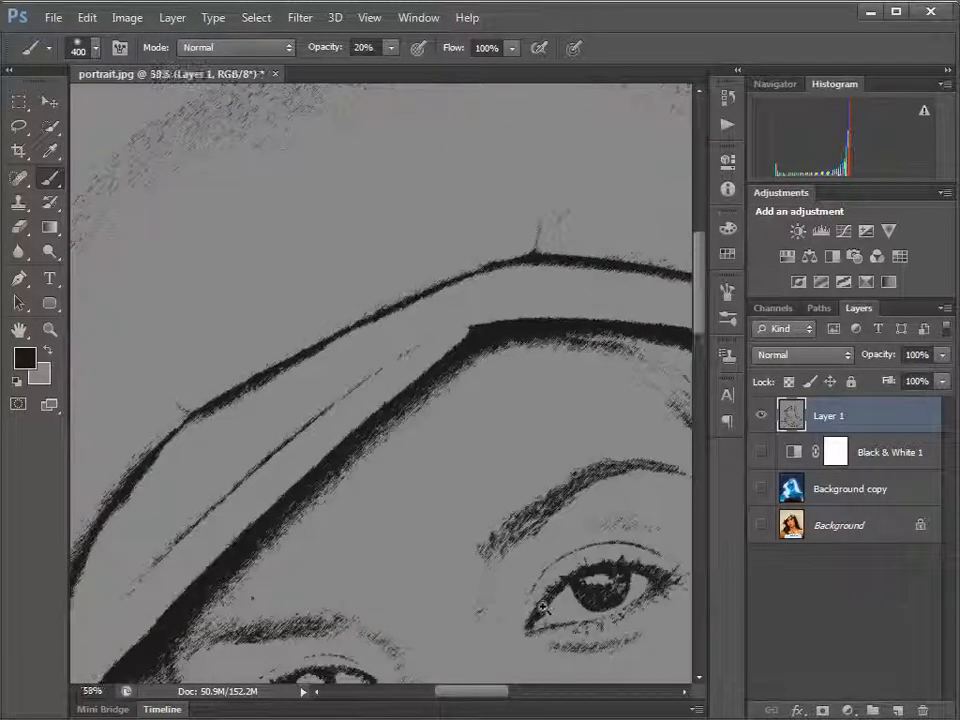
pyautogui.moveTo(636, 617); pyautogui.dragTo(476, 473)
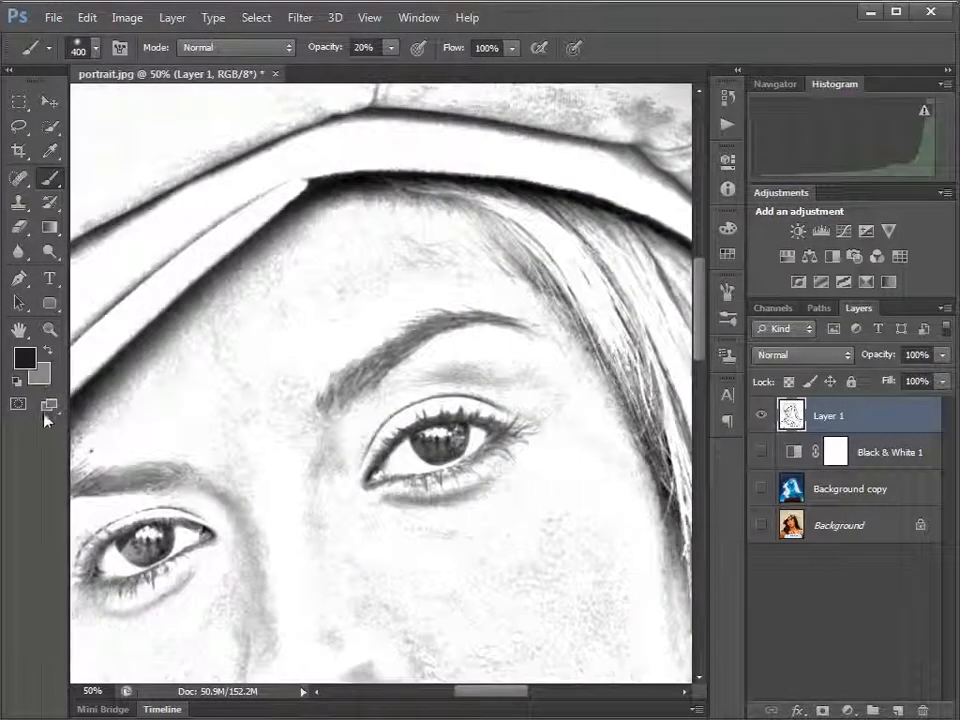
# Step: Set the background colour to the near-white fdfdfd
pyautogui.click(39, 380)
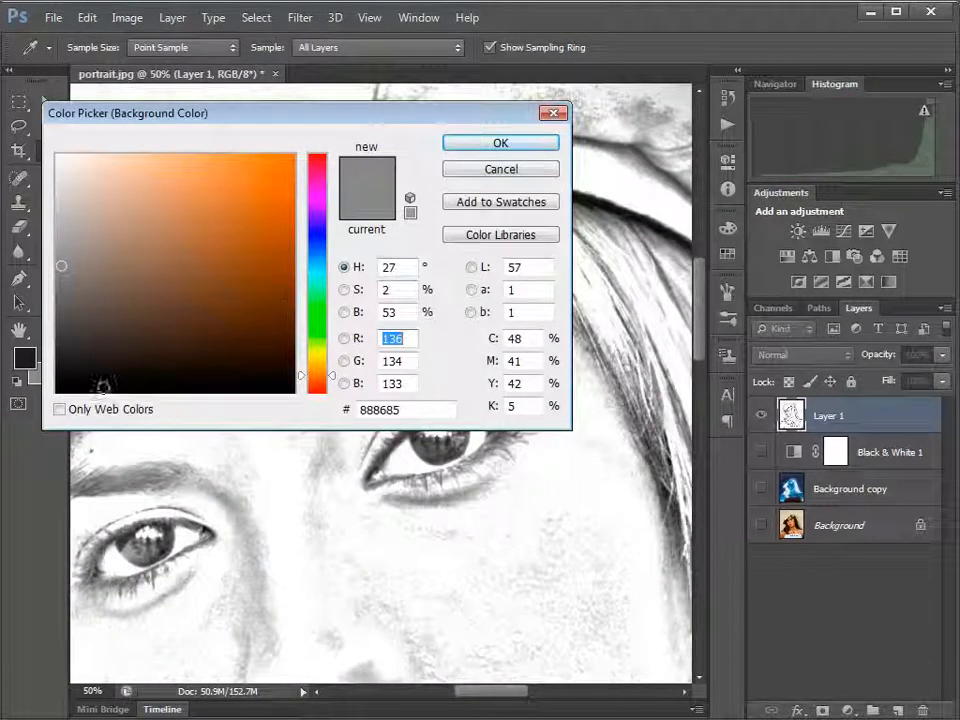
pyautogui.click(55, 156)
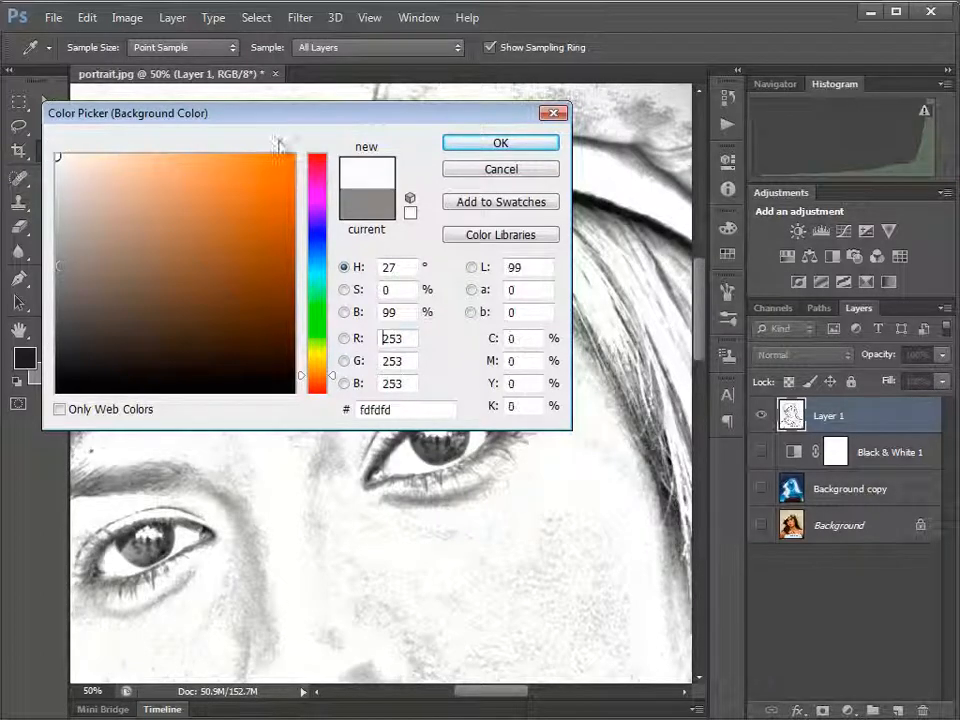
pyautogui.click(470, 143)
pyautogui.press('b')
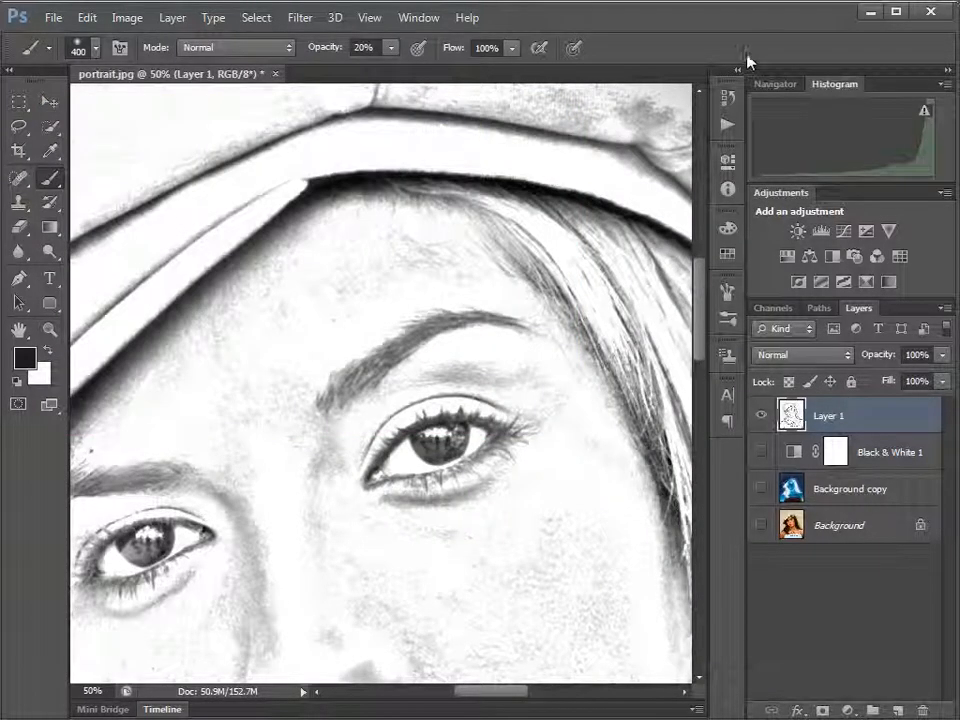
# Step: Apply the Graphic Pen filter to Layer 1 with stroke length 10, light/dark balance 60 and Right Diagonal strokes, and check the eye's detail
pyautogui.click(298, 18)
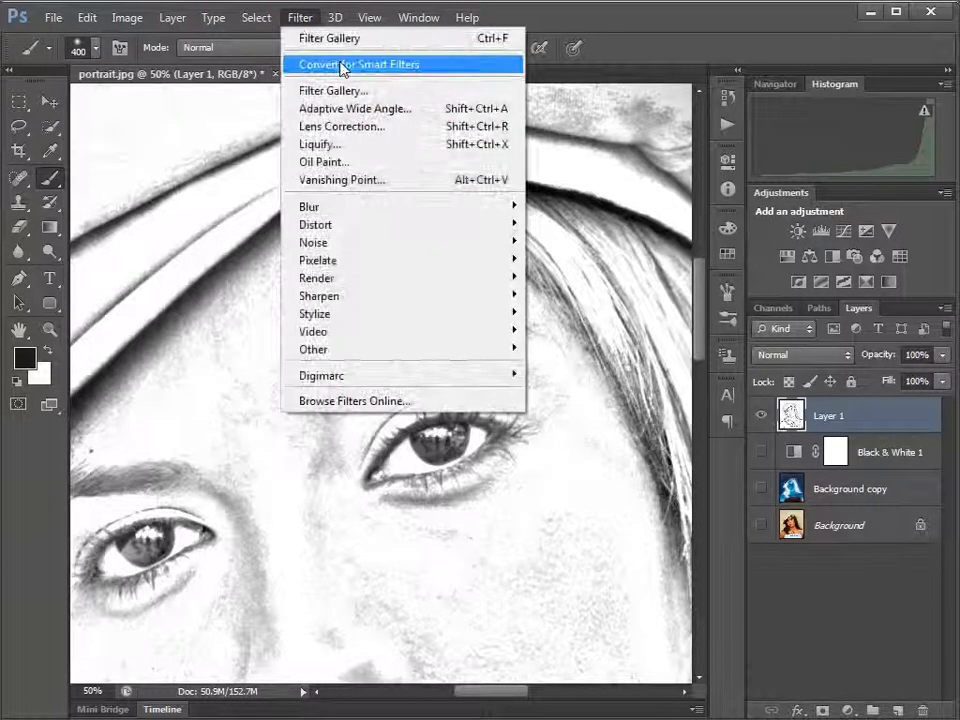
pyautogui.click(333, 92)
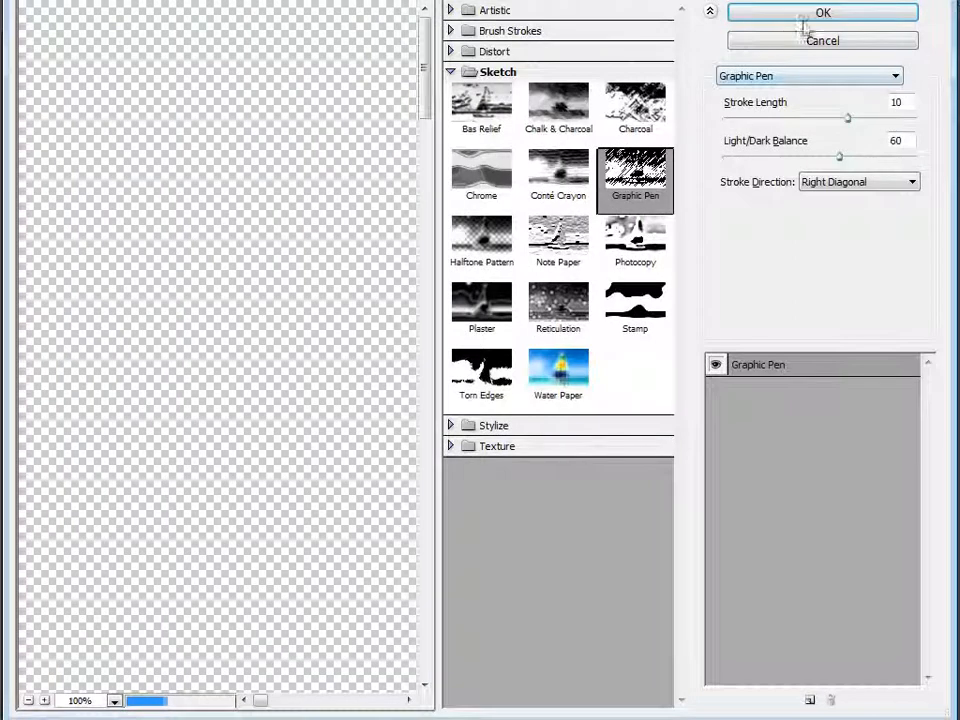
pyautogui.click(805, 14)
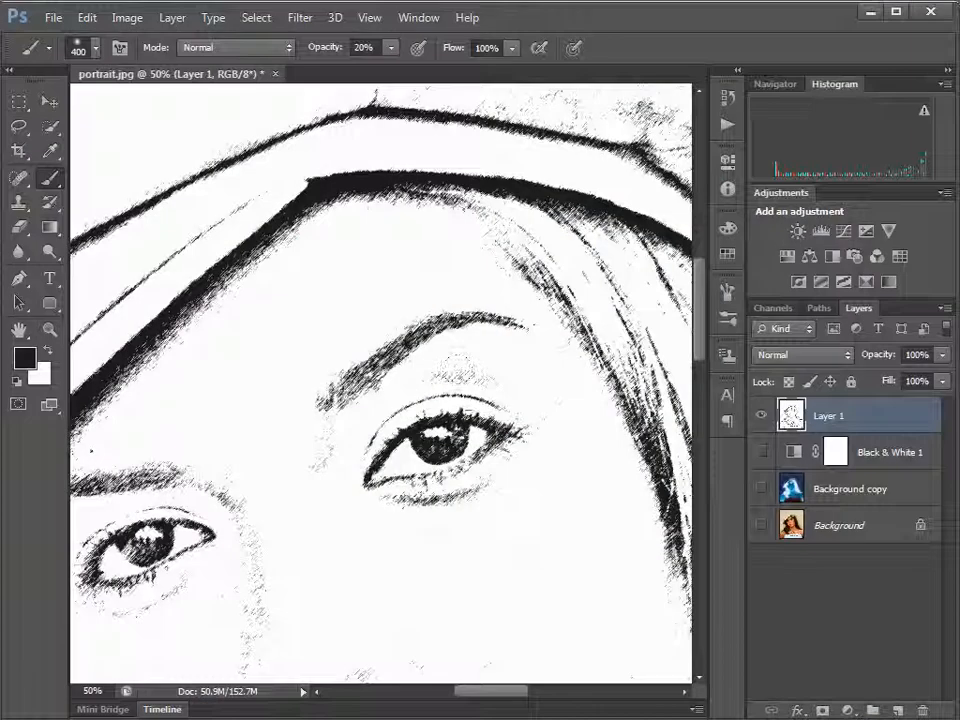
pyautogui.keyDown('alt'); pyautogui.click(348, 410); pyautogui.keyUp('alt')
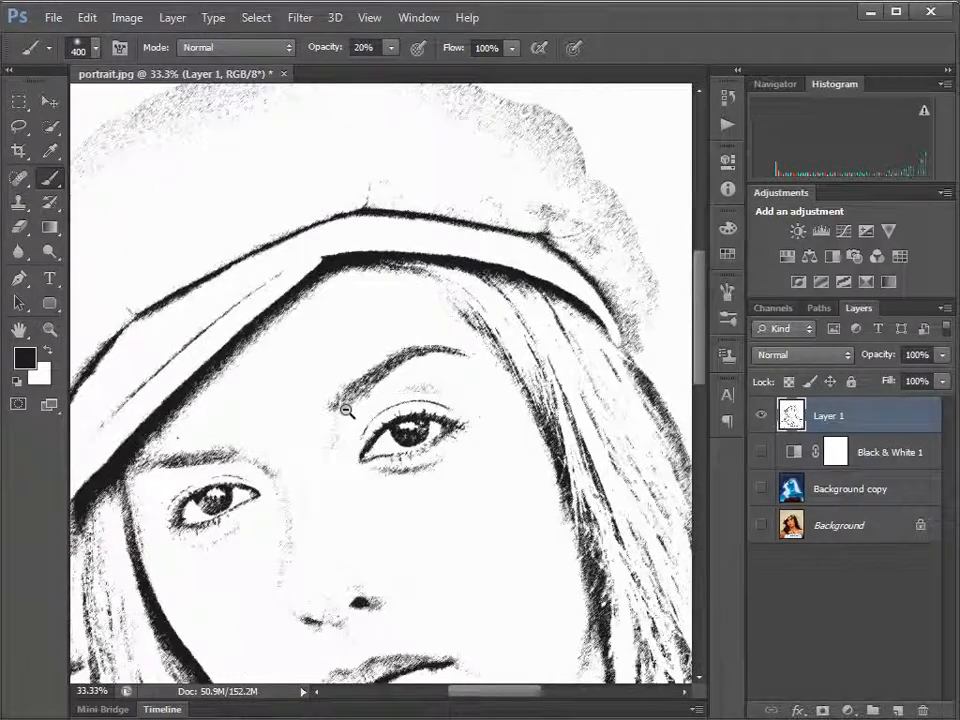
pyautogui.keyDown('alt'); pyautogui.click(348, 410); pyautogui.keyUp('alt')
pyautogui.keyDown('ctrl'); pyautogui.click(383, 435); pyautogui.keyUp('ctrl')
pyautogui.keyDown('ctrl'); pyautogui.click(392, 442); pyautogui.keyUp('ctrl')
pyautogui.keyDown('ctrl'); pyautogui.click(405, 456); pyautogui.keyUp('ctrl')
pyautogui.keyDown('ctrl'); pyautogui.click(420, 478); pyautogui.keyUp('ctrl')
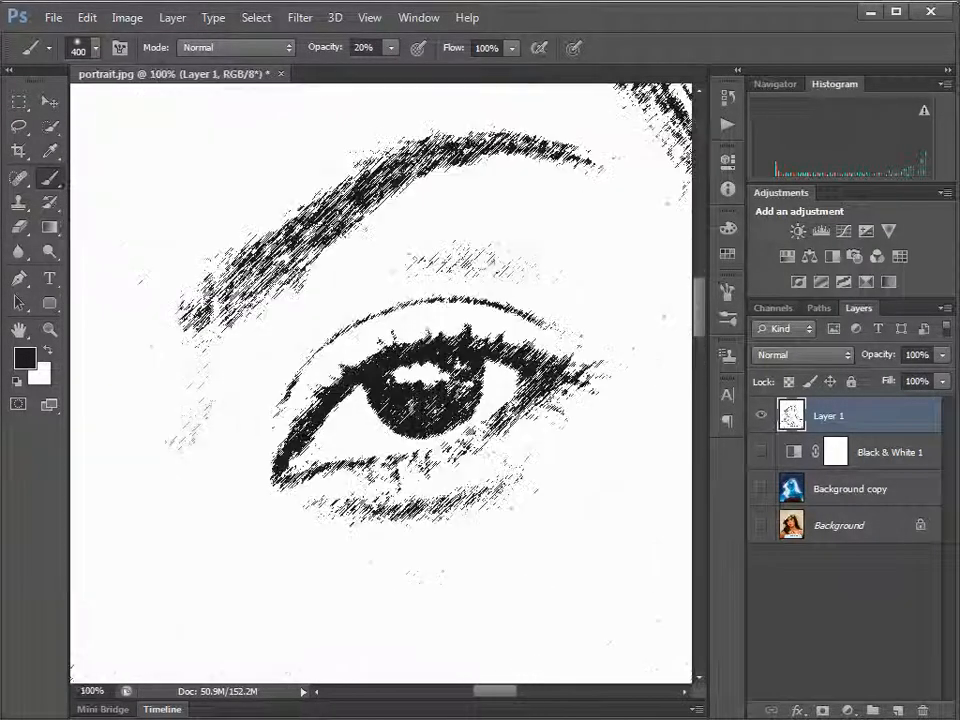